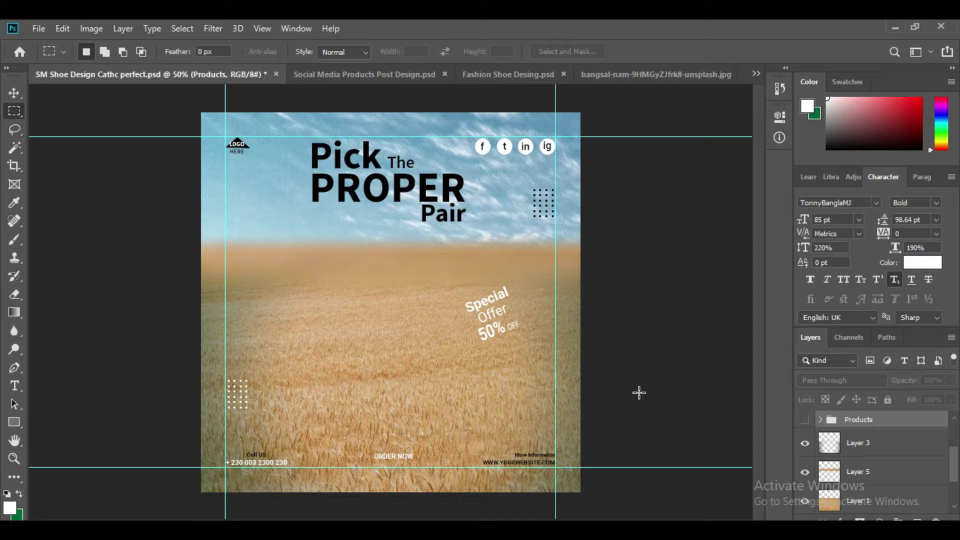
Flip through the open pizza, red texture and shoe design documents.
click(352, 73)
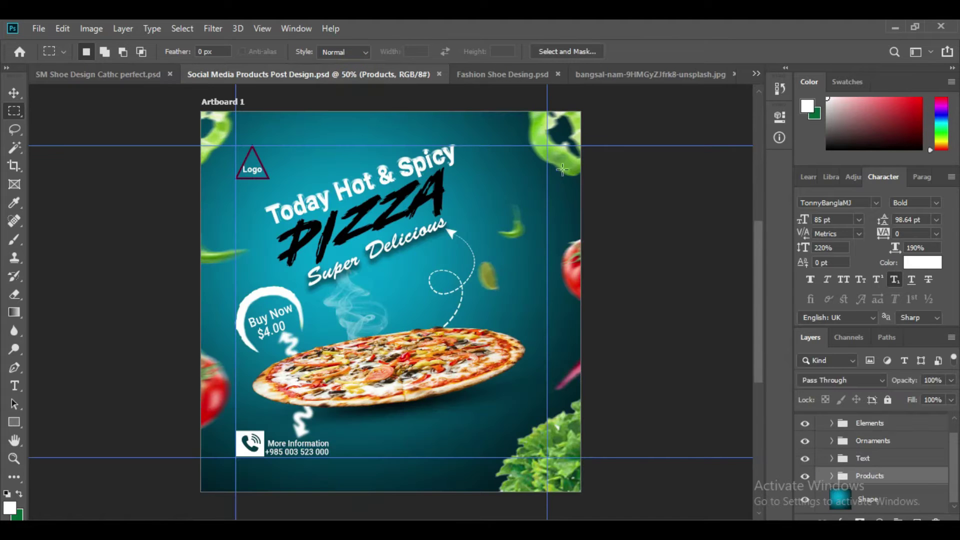
click(598, 75)
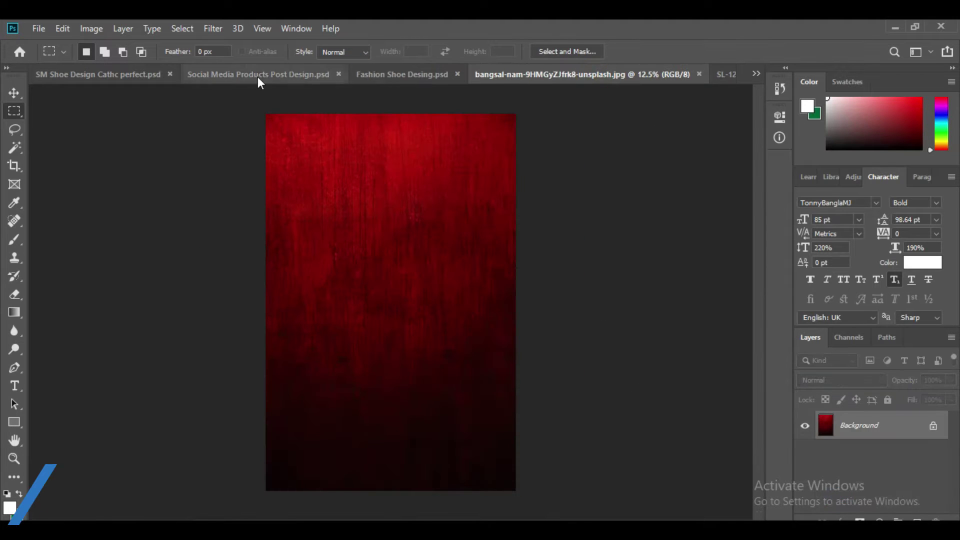
click(109, 72)
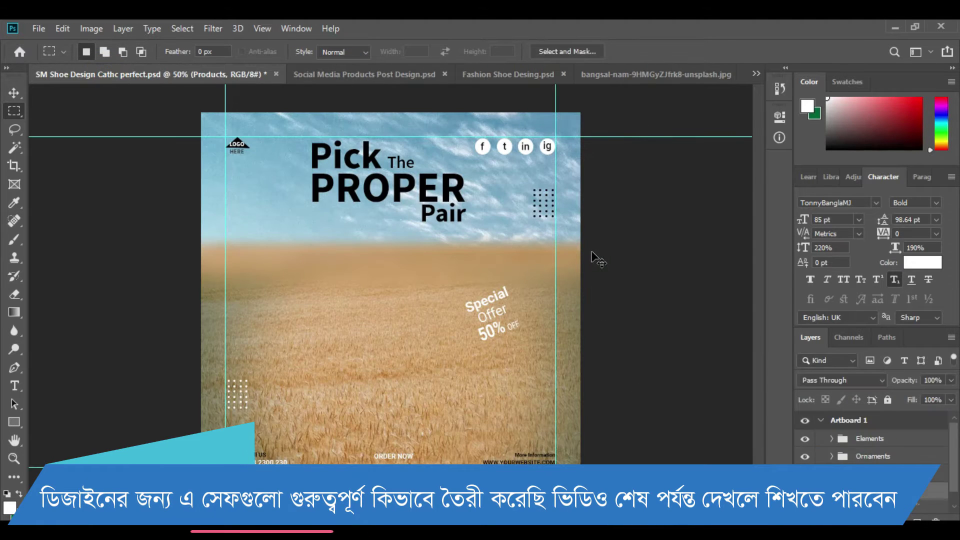
key(ctrl+Tab)
key(ctrl+Tab)
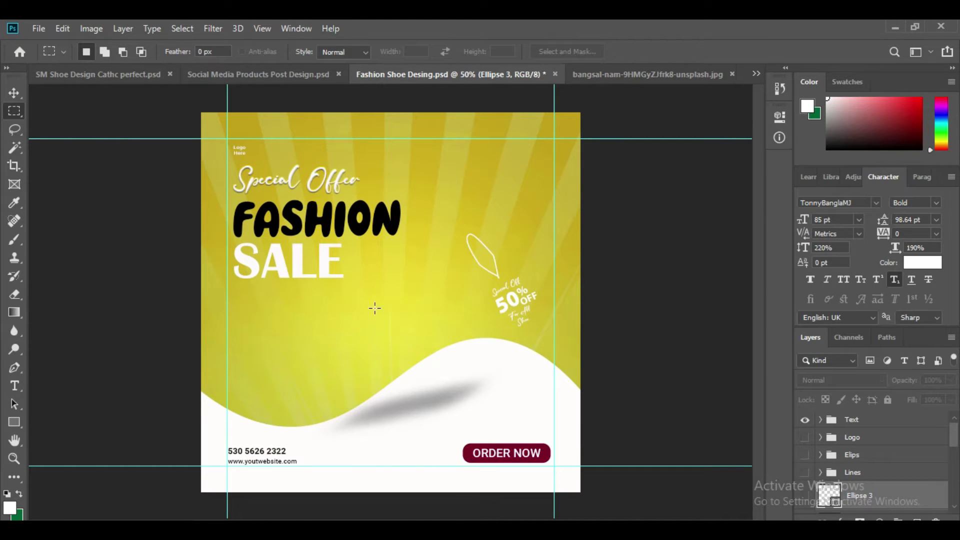
click(105, 74)
key(ctrl+Tab)
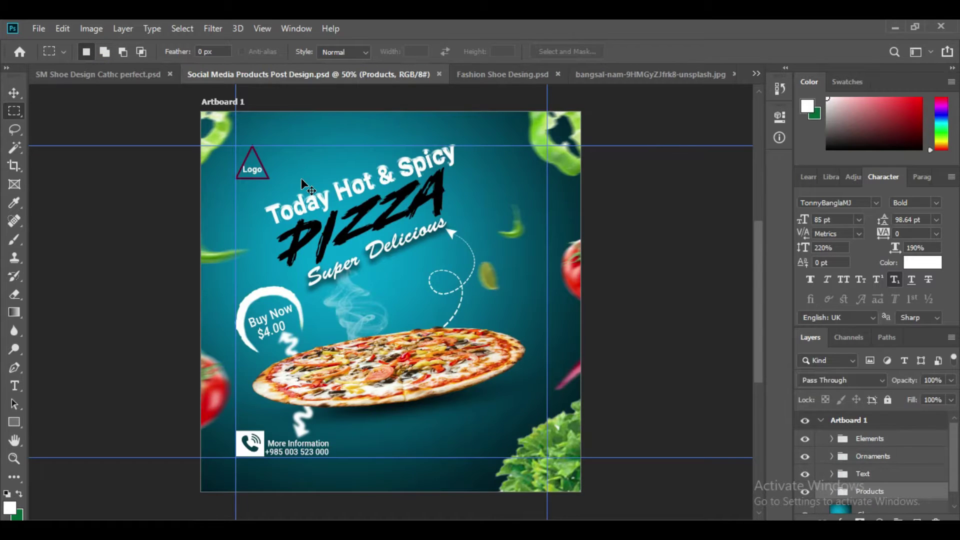
key(ctrl+Tab)
key(ctrl+Tab)
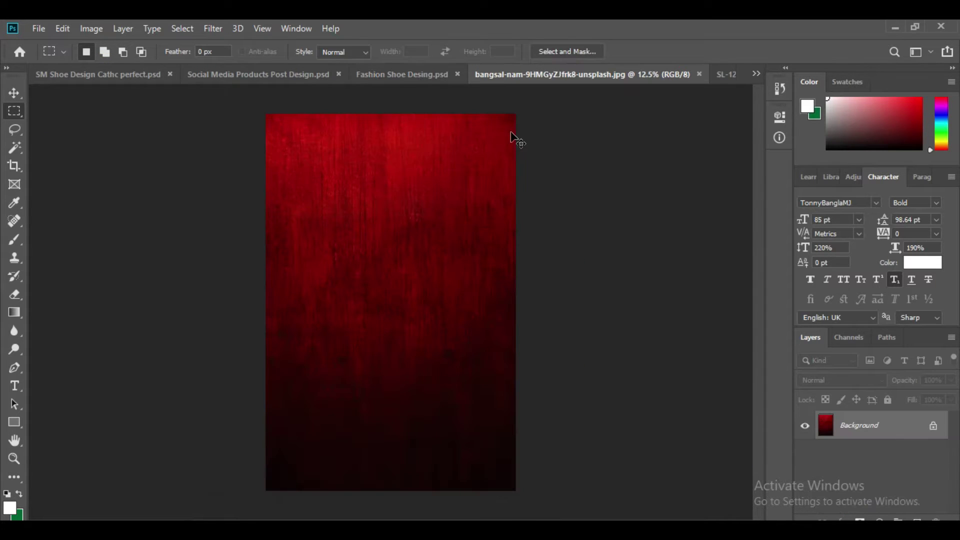
key(ctrl+Tab)
key(ctrl+Tab)
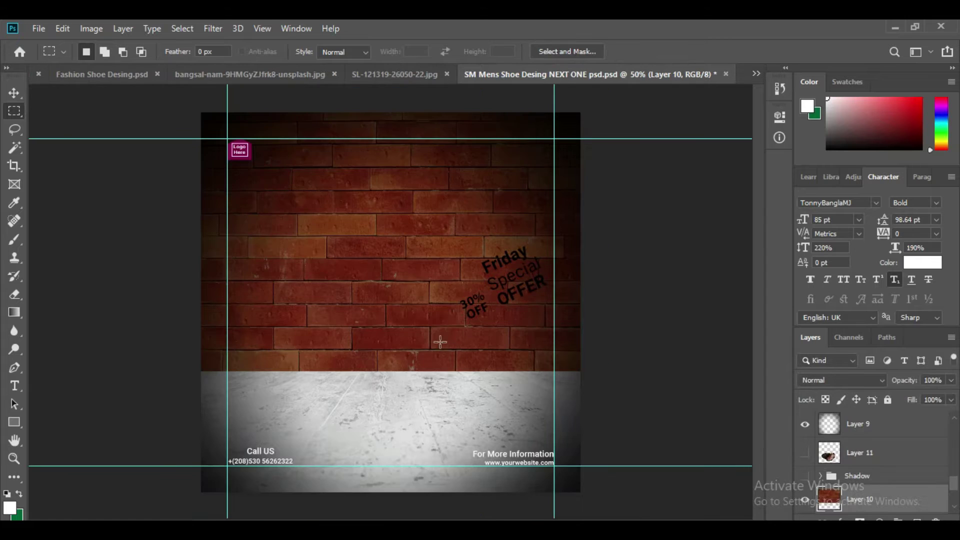
Briefly show and hide the shoe on the brick design, then cycle to the Fashion Shoe design.
click(805, 452)
click(804, 453)
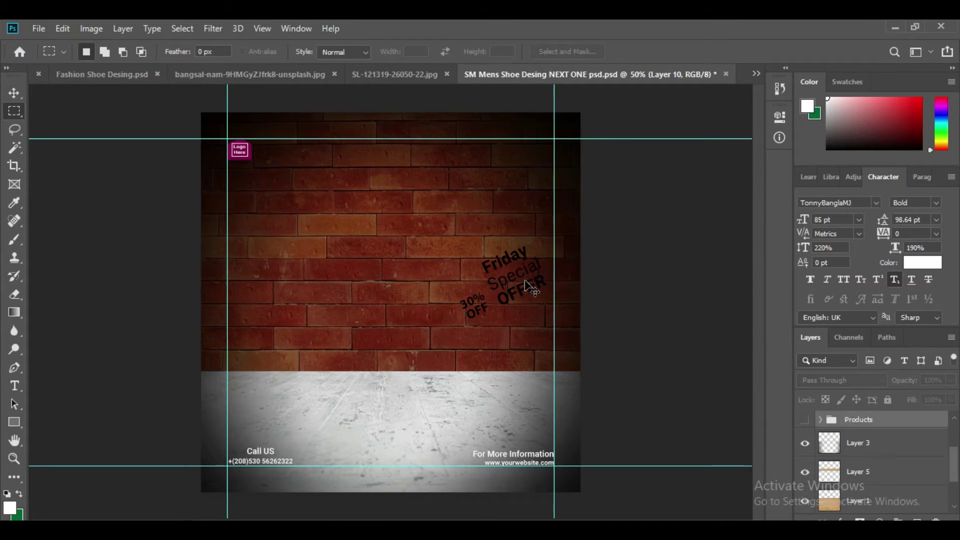
key(ctrl+Tab)
key(ctrl+Tab)
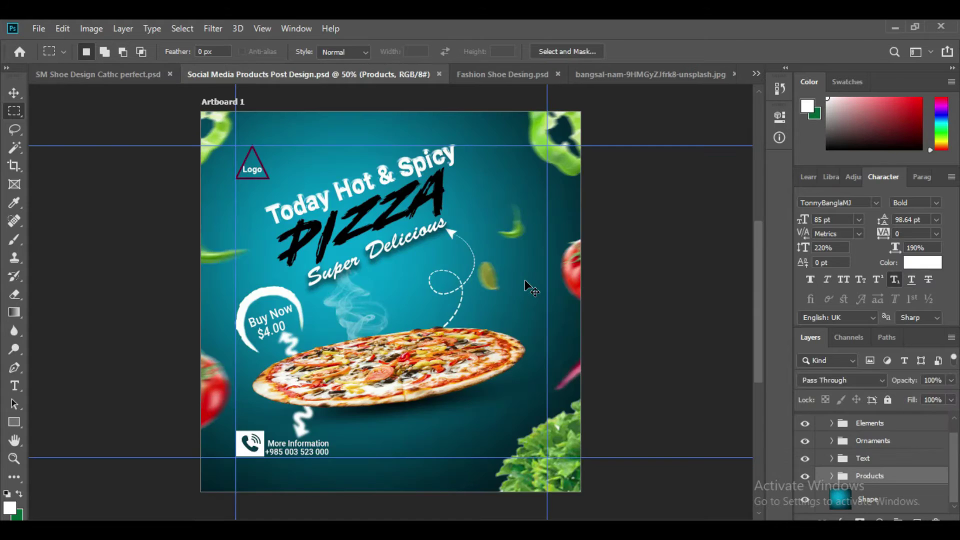
key(ctrl+Tab)
Toggle the dark vignette and yellow sunburst layers to show how they build the background.
scroll(837, 491, down, 2)
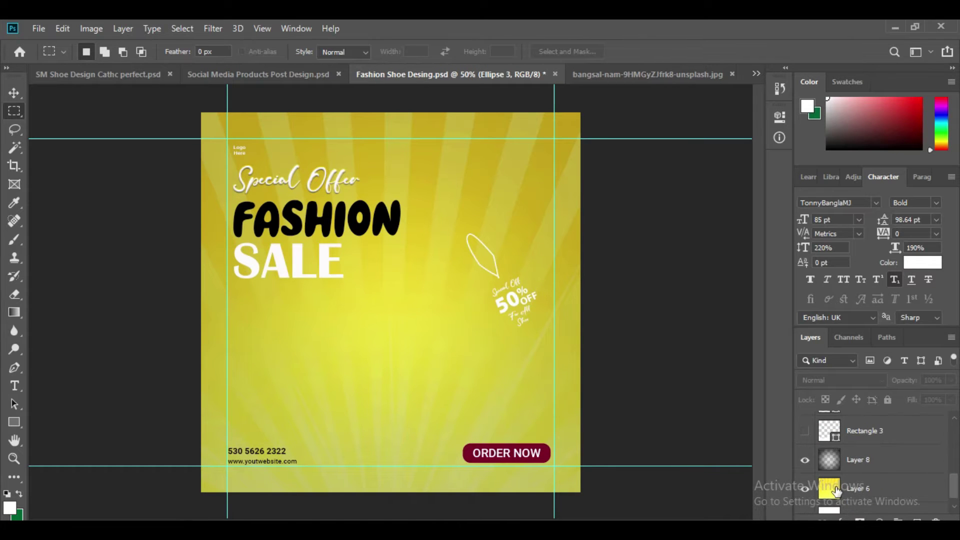
click(805, 489)
click(806, 460)
click(805, 489)
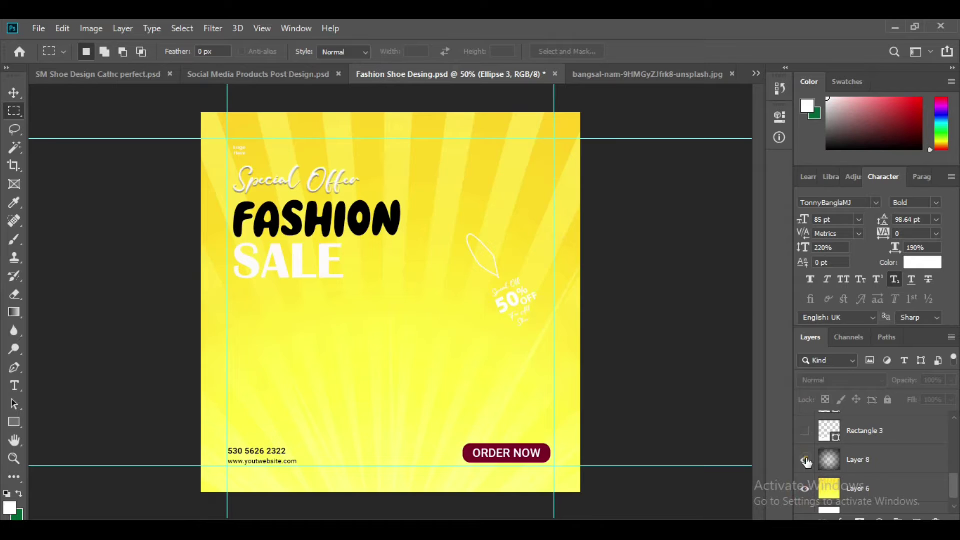
click(805, 460)
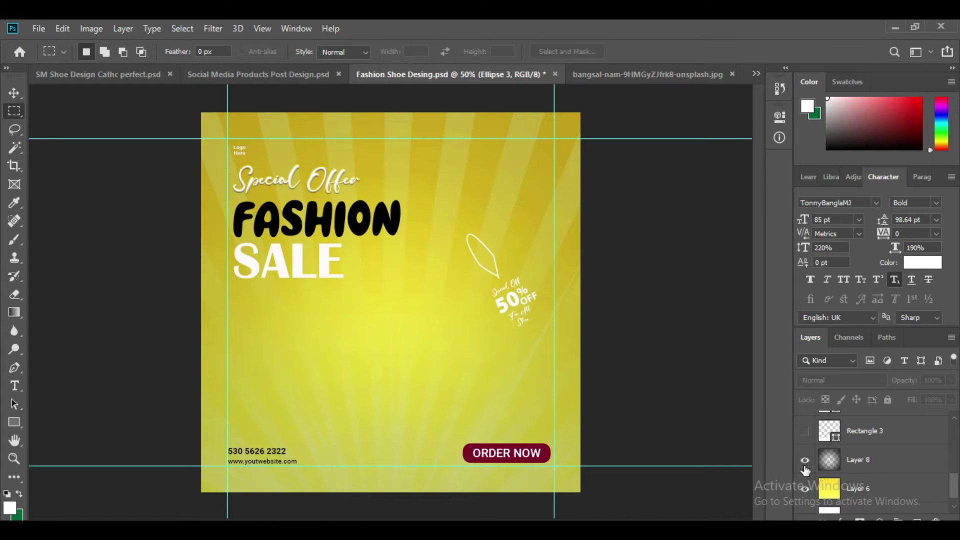
click(805, 462)
click(805, 491)
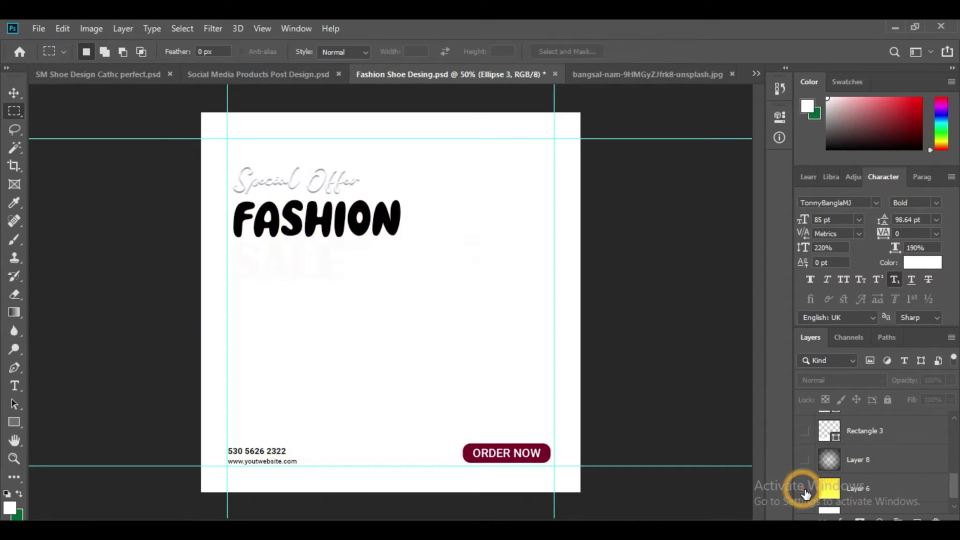
click(852, 489)
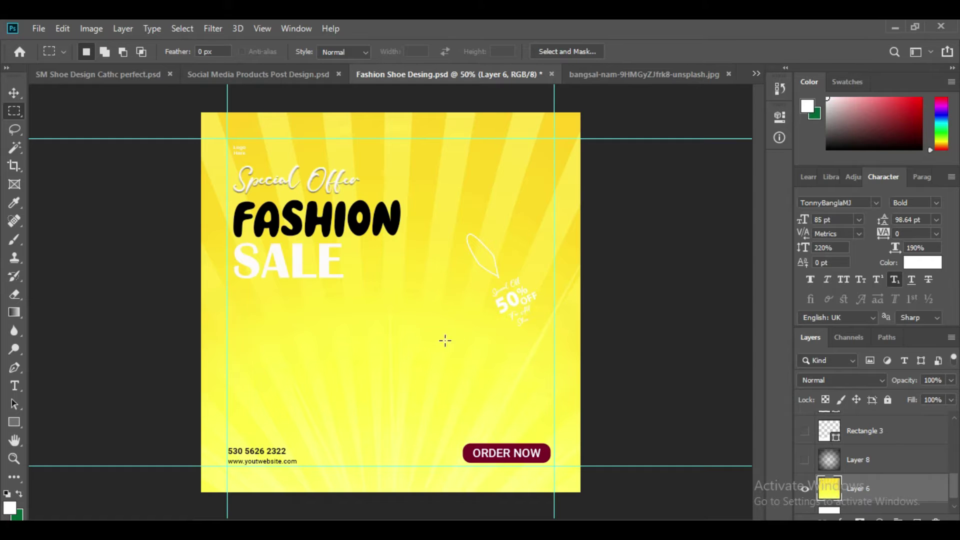
Switch the vignette overlay off and on a few times, leaving it visible.
click(806, 461)
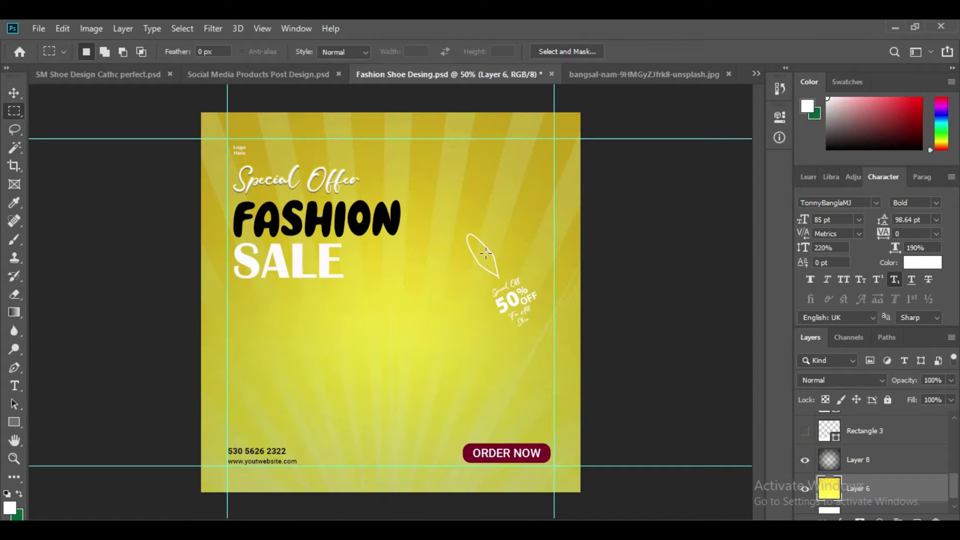
click(805, 460)
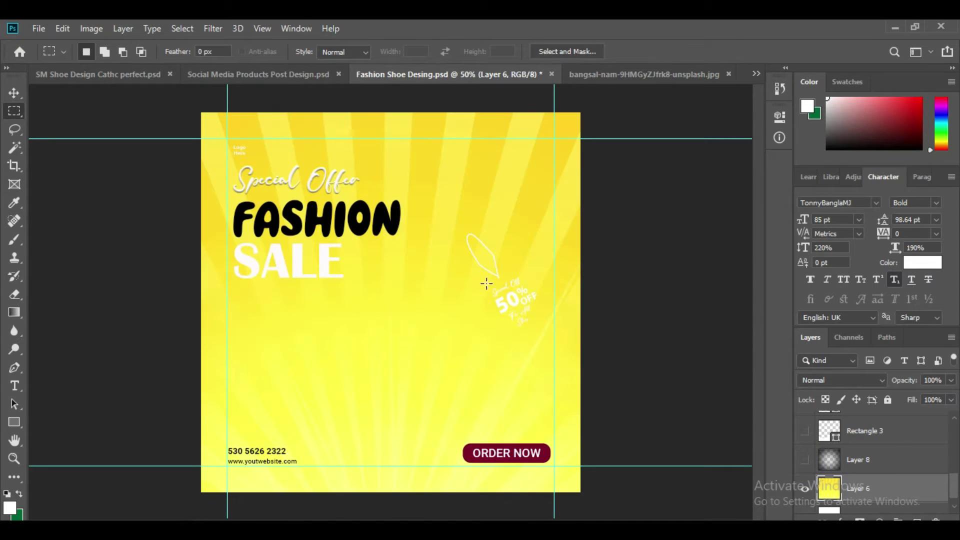
click(805, 461)
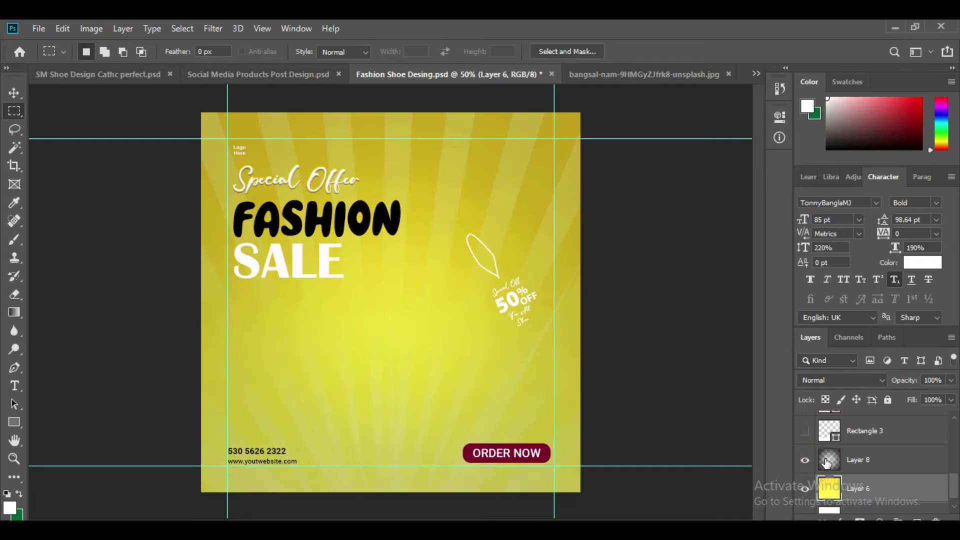
click(806, 461)
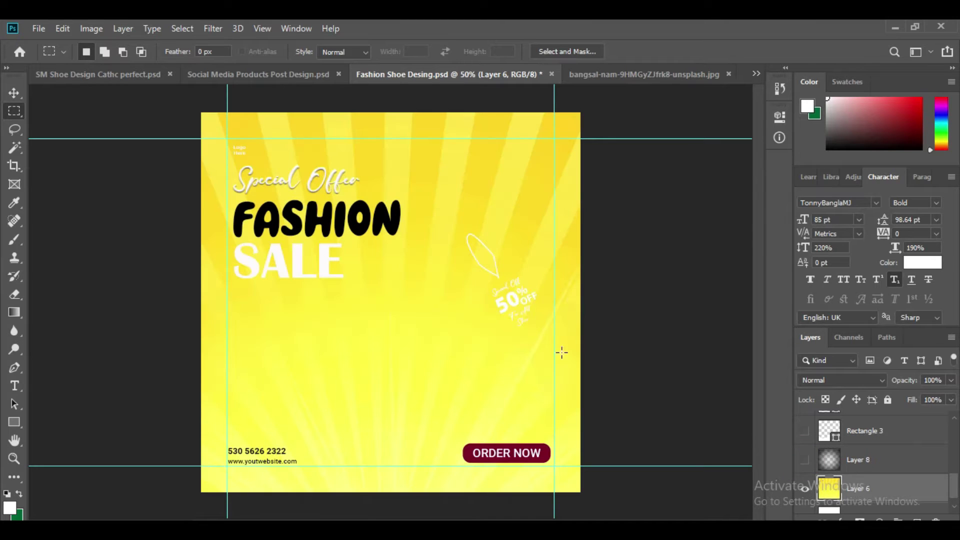
click(805, 461)
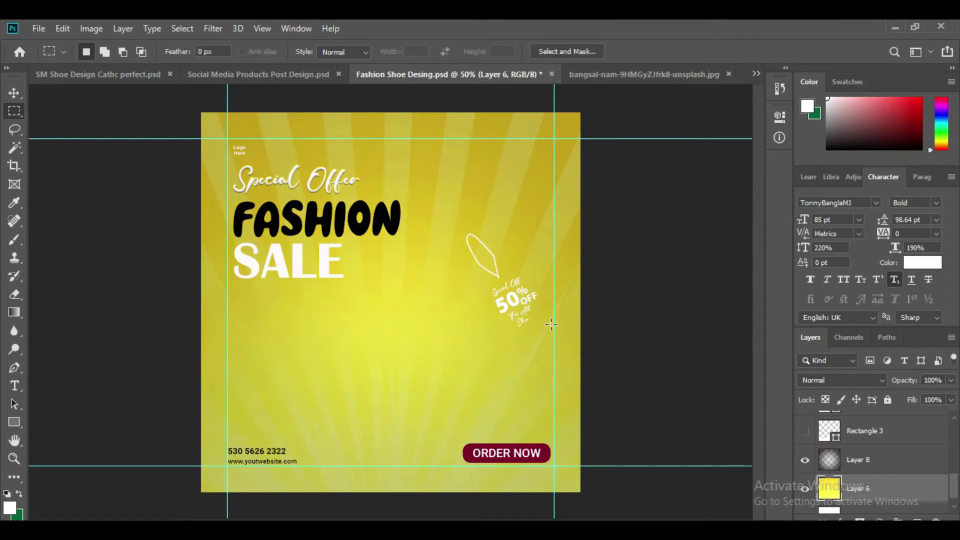
Turn on the Fashion Sale white wave (Rectangle 3), then bring up the red texture photo.
key(ctrl+Tab)
key(ctrl+Tab)
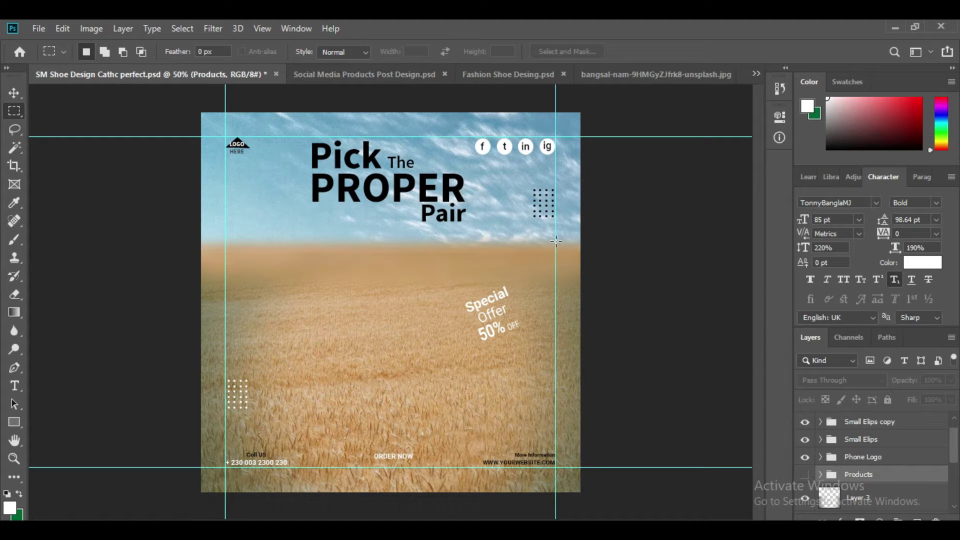
click(498, 73)
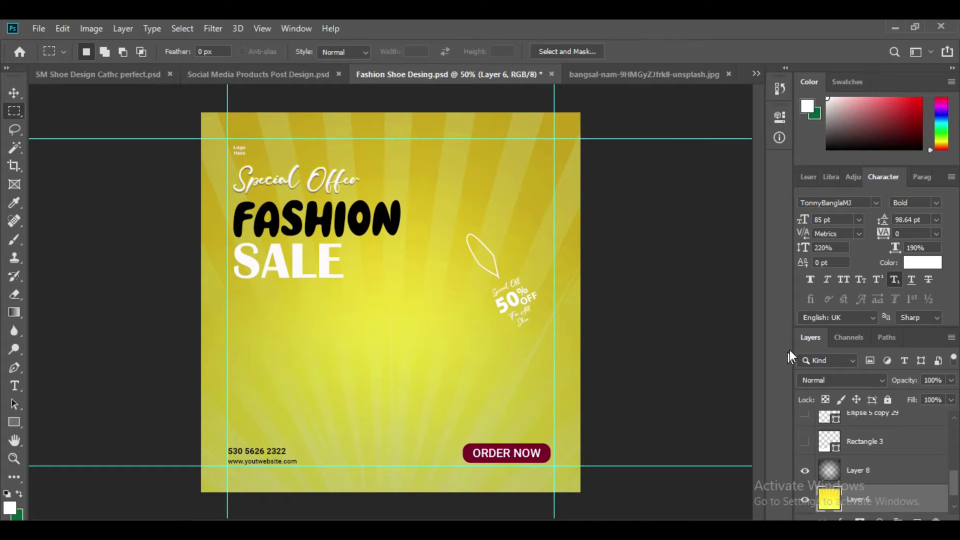
scroll(853, 480, down, 1)
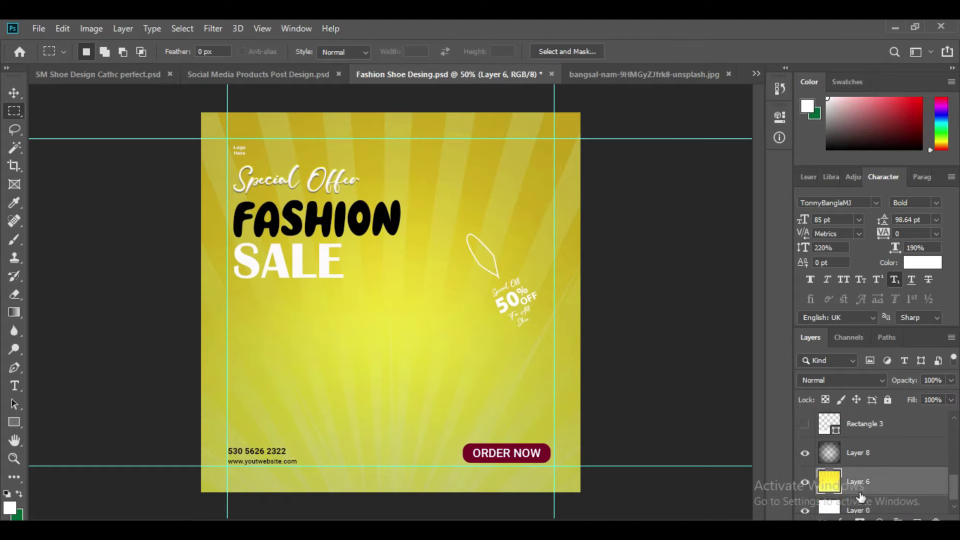
click(805, 436)
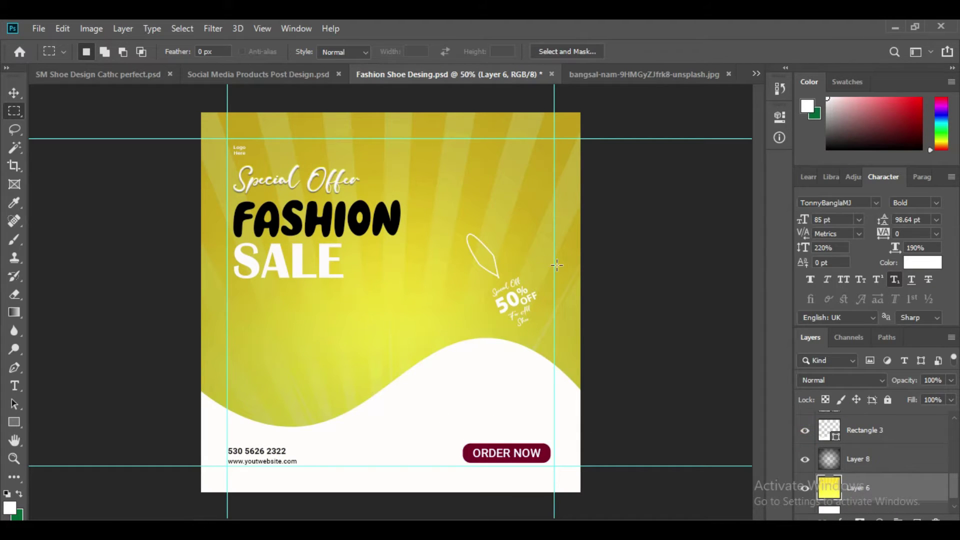
click(609, 75)
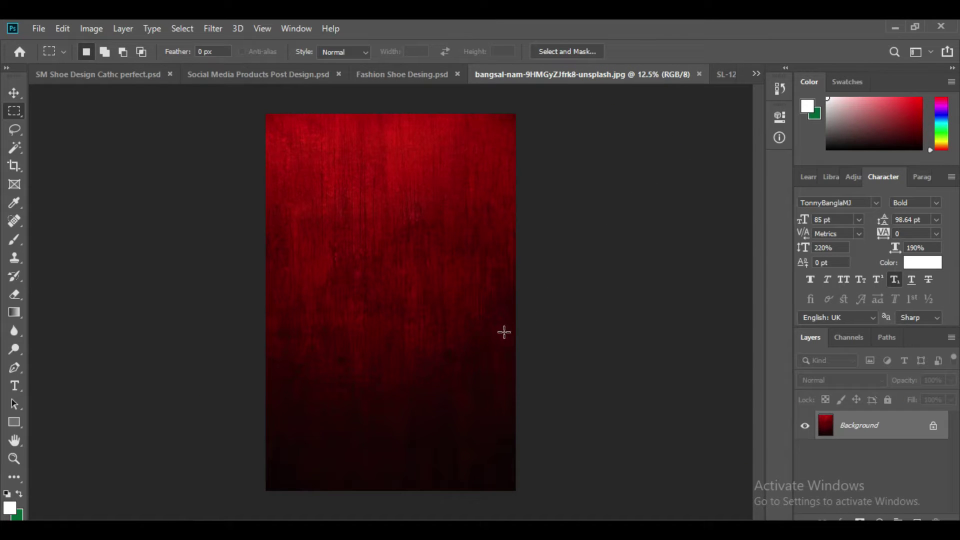
Create a new document measured in pixels, 1080 wide by 1080 high.
click(933, 426)
key(ctrl+n)
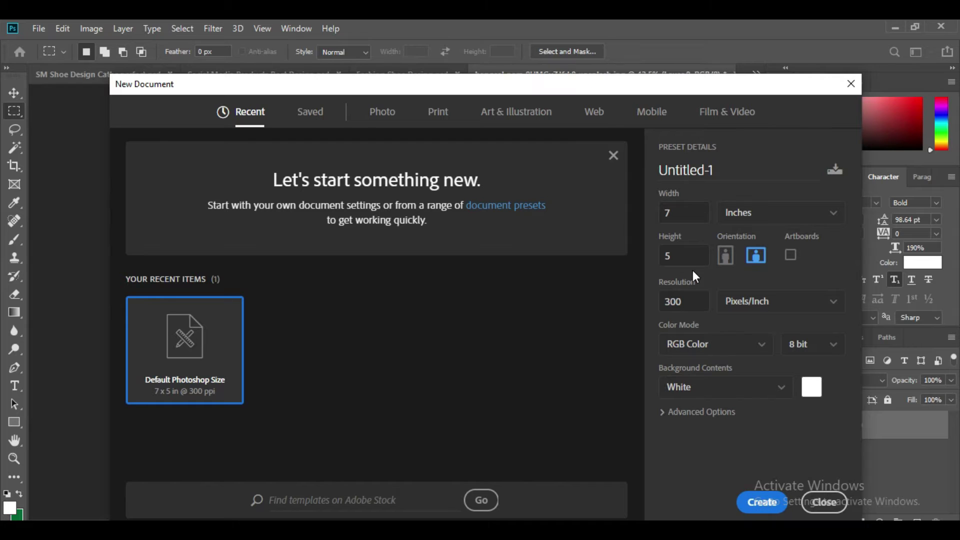
click(833, 213)
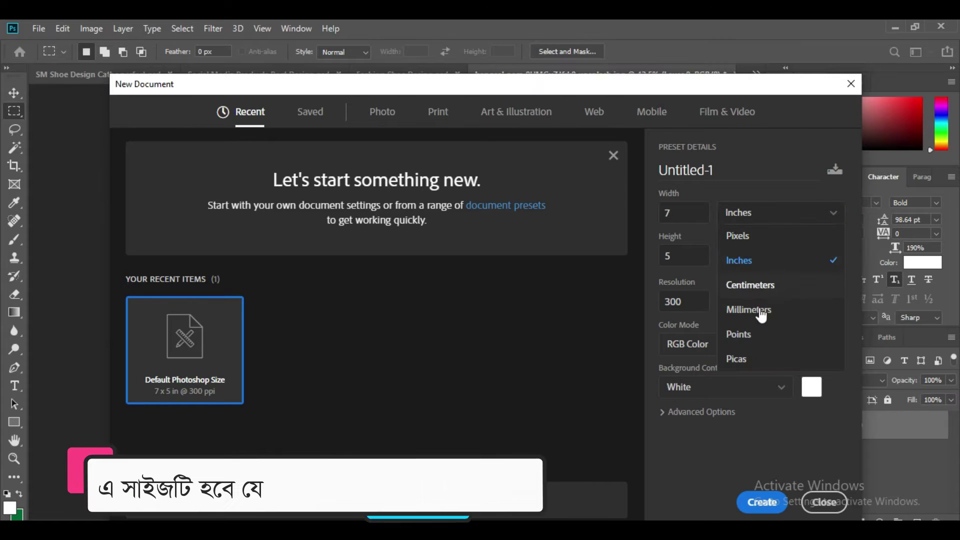
click(745, 334)
click(780, 213)
click(738, 235)
double_click(684, 213)
text(1080)
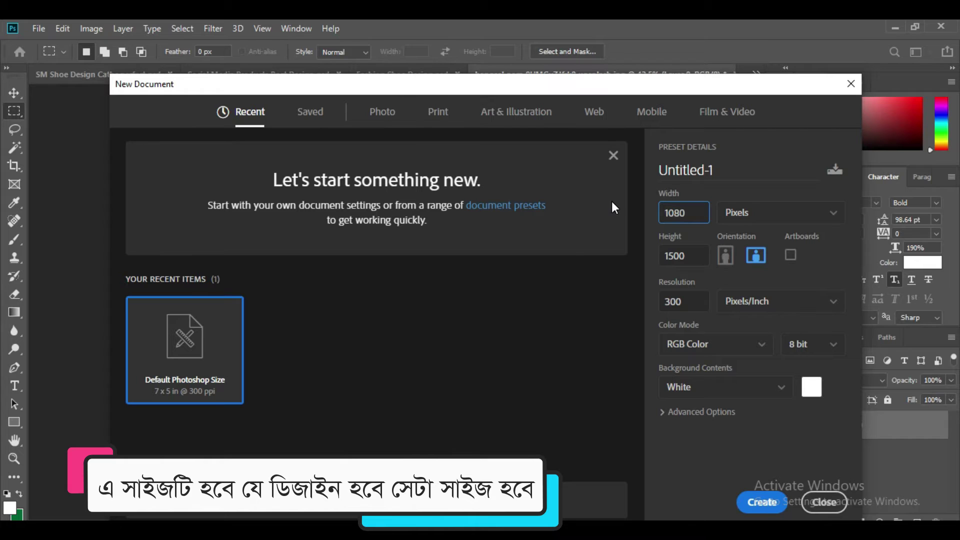
key(Tab)
text(1080)
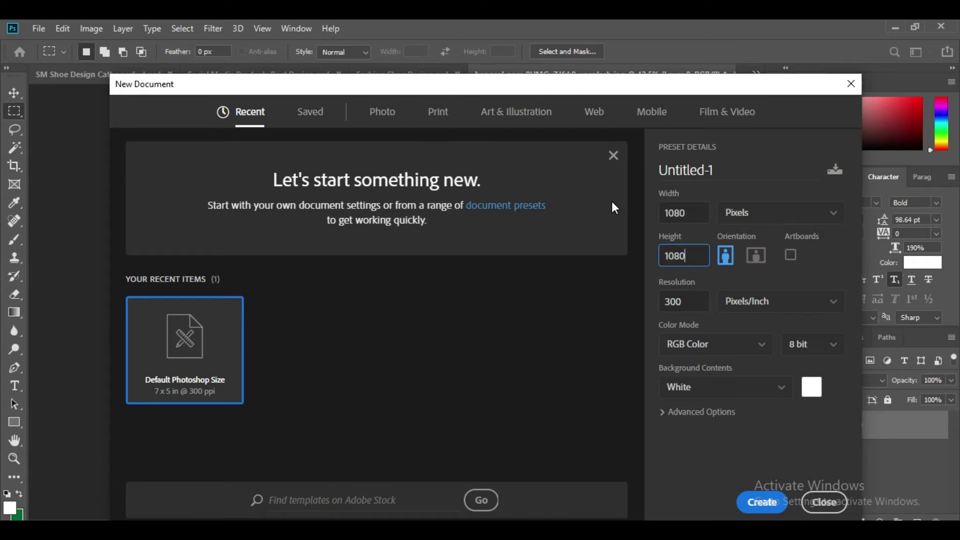
click(762, 502)
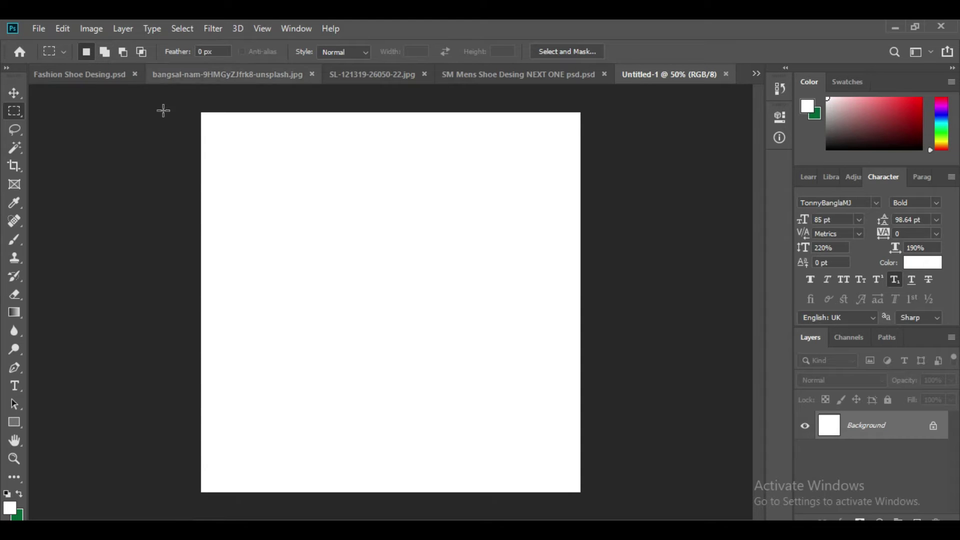
Show the rulers and drag four guides marking left, right, top and bottom margins.
key(ctrl+r)
drag(33, 213, 237, 214)
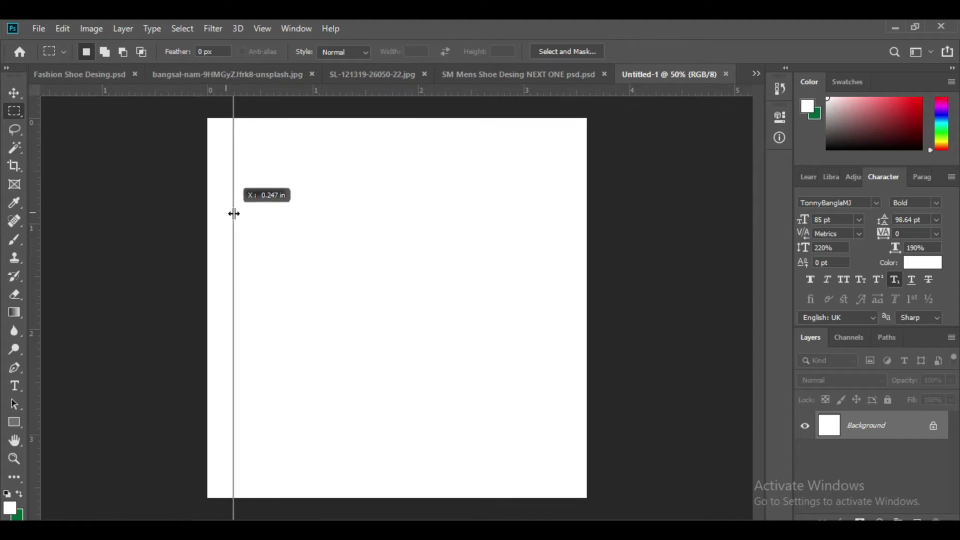
drag(290, 91, 290, 146)
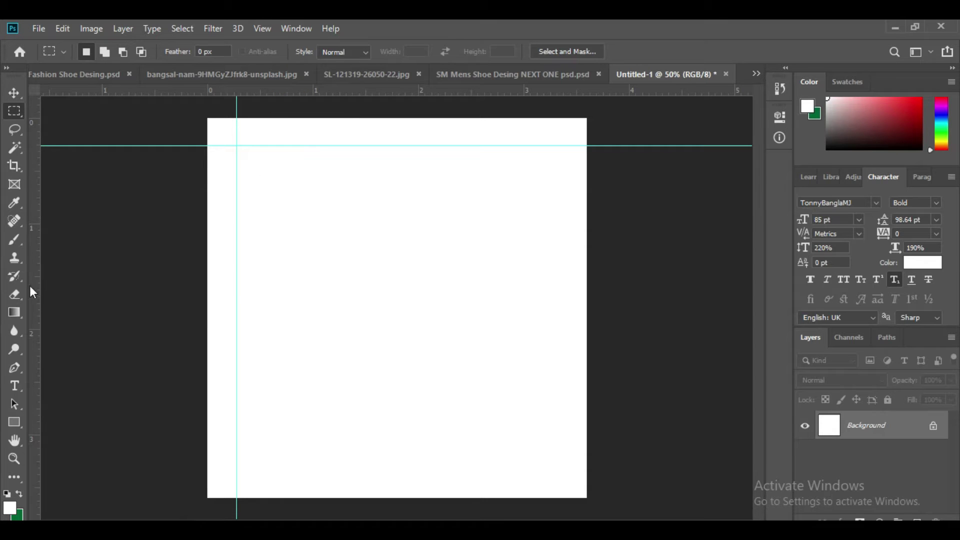
drag(42, 296, 559, 319)
drag(295, 91, 375, 473)
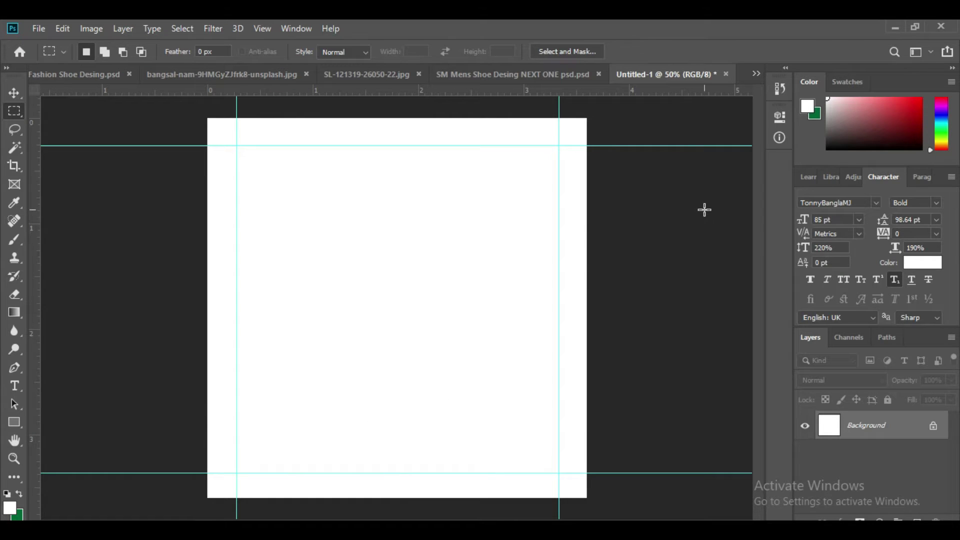
Copy the whole blue sunburst image into the square Untitled-1 document.
click(933, 426)
click(367, 74)
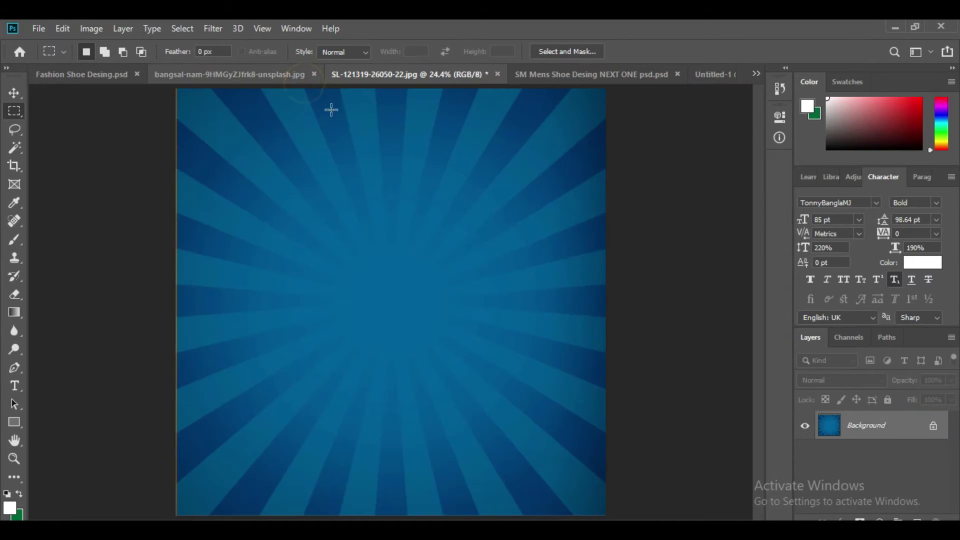
key(ctrl+a)
drag(480, 290, 375, 218)
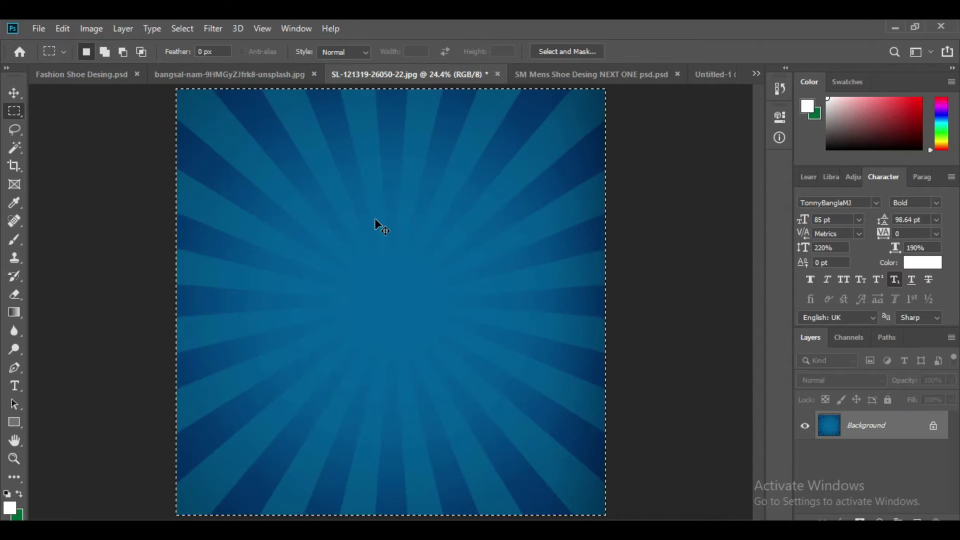
key(ctrl+Tab)
key(ctrl+Tab)
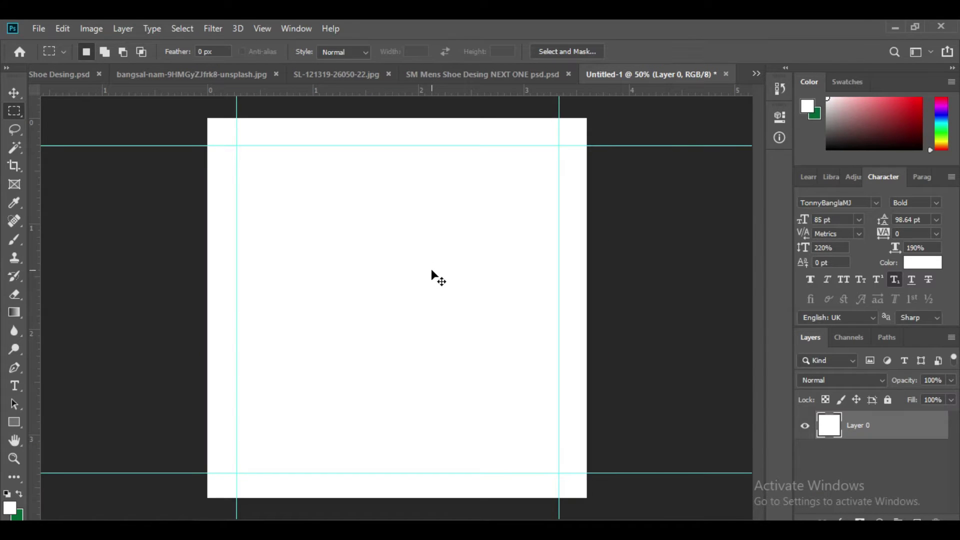
drag(434, 269, 433, 268)
key(ctrl+minus)
Free-transform the sunburst layer to fit the square canvas.
key(ctrl+t)
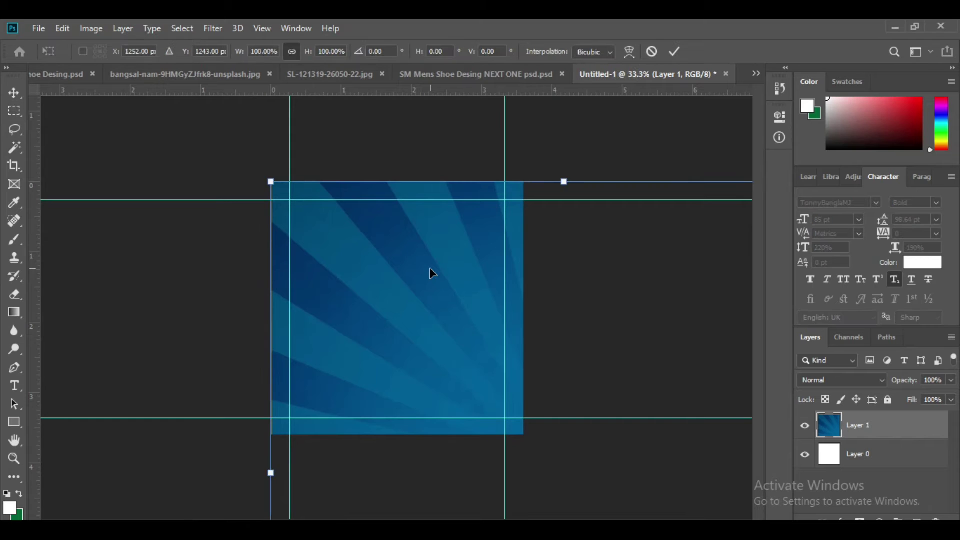
key(ctrl+minus)
key(ctrl+minus)
key(ctrl+minus)
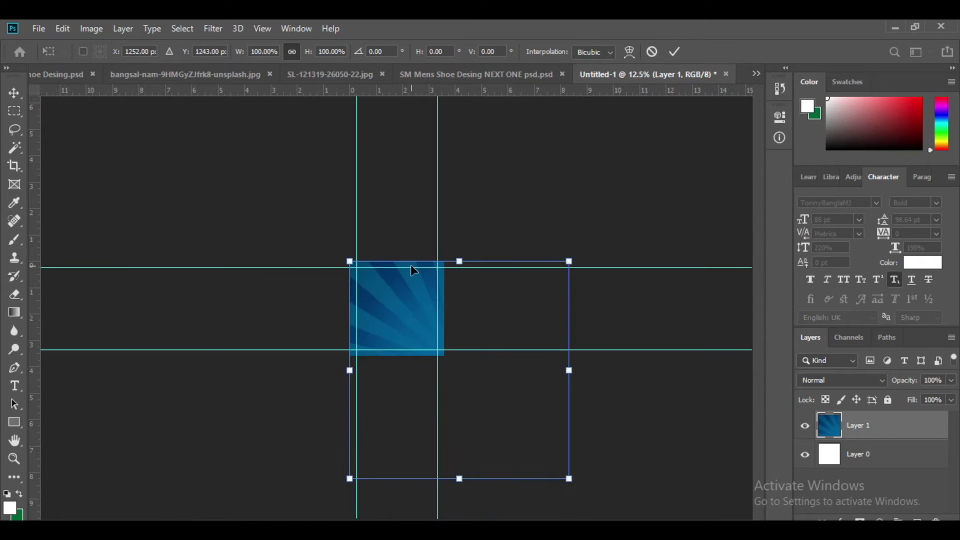
drag(569, 479, 445, 357)
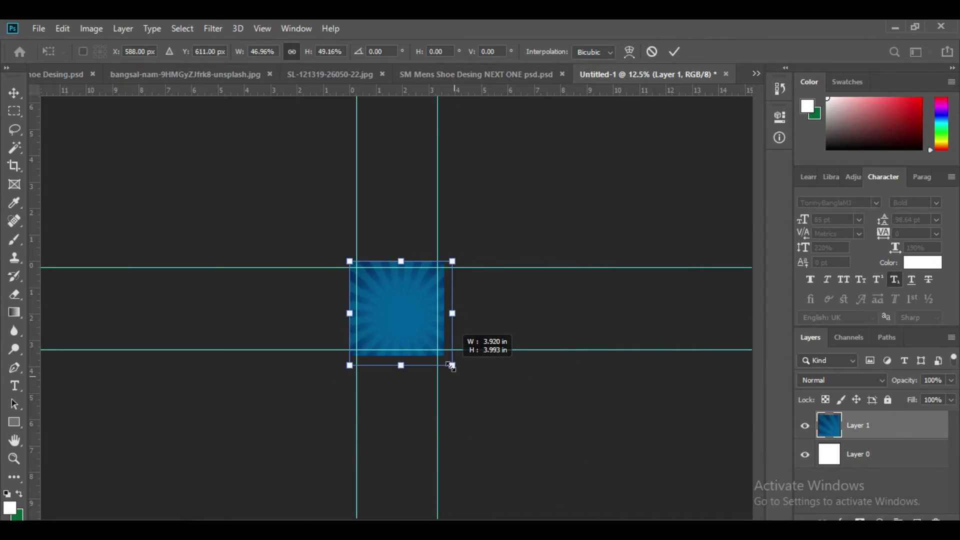
key(Return)
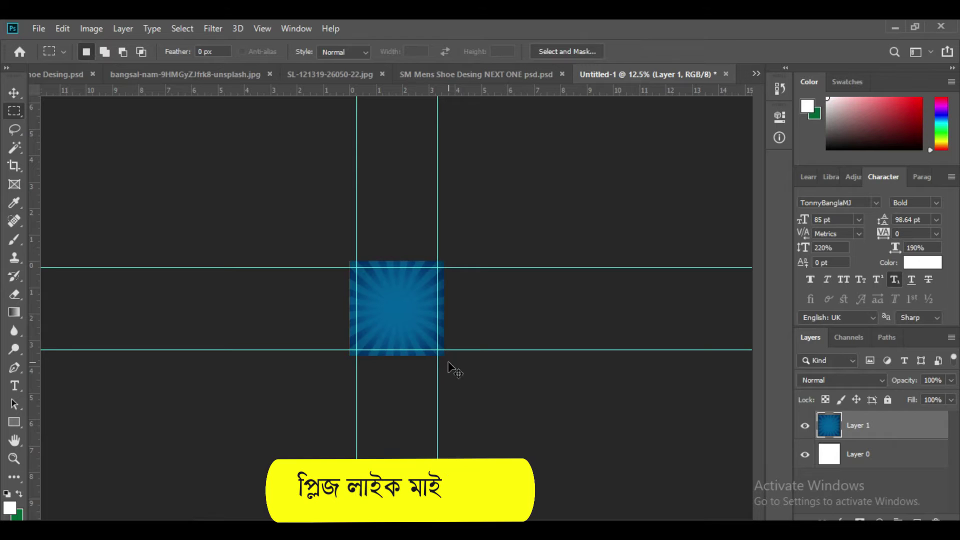
key(ctrl+0)
key(ctrl+minus)
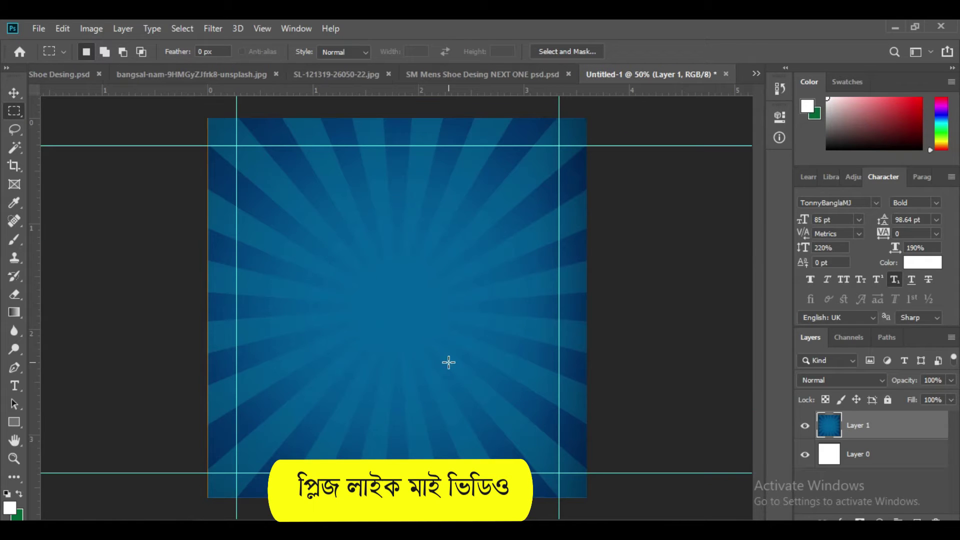
key(ctrl+minus)
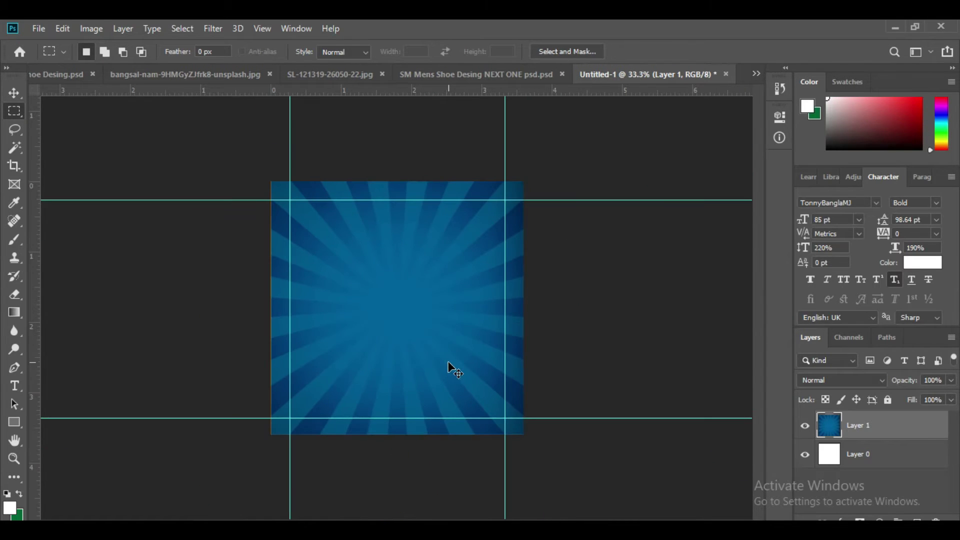
key(ctrl+t)
key(Return)
key(ctrl+minus)
key(ctrl+plus)
Draw a full-width rectangle across the canvas bottom and fill it maroon.
click(17, 419)
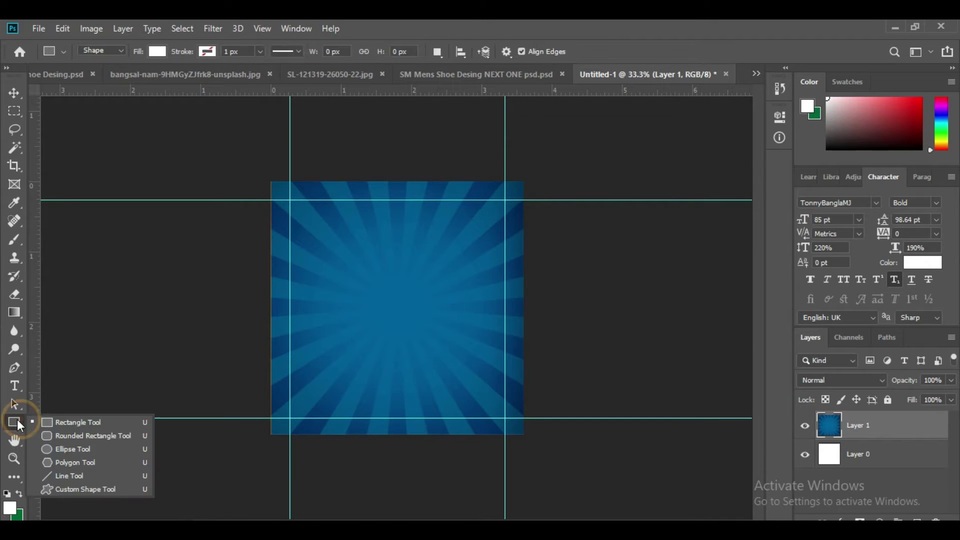
click(75, 489)
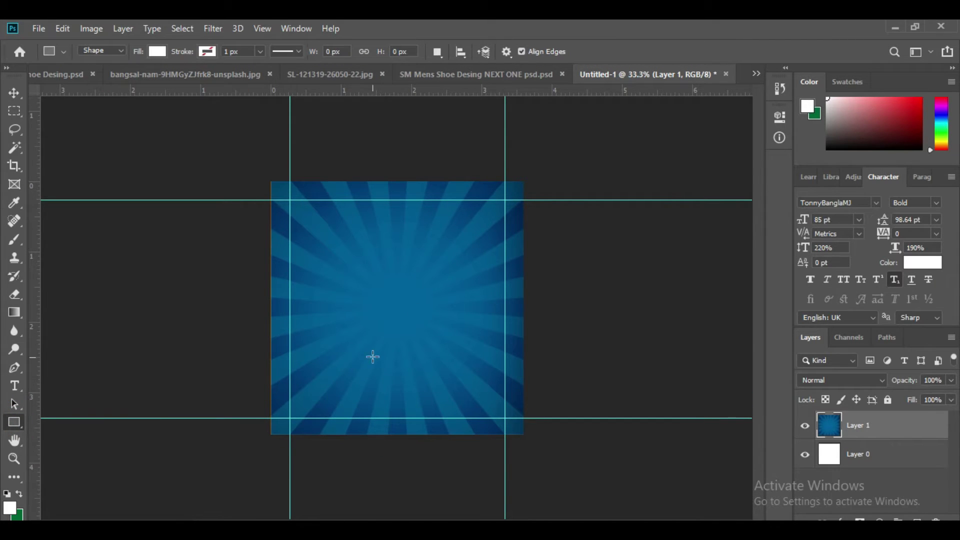
drag(271, 355, 521, 435)
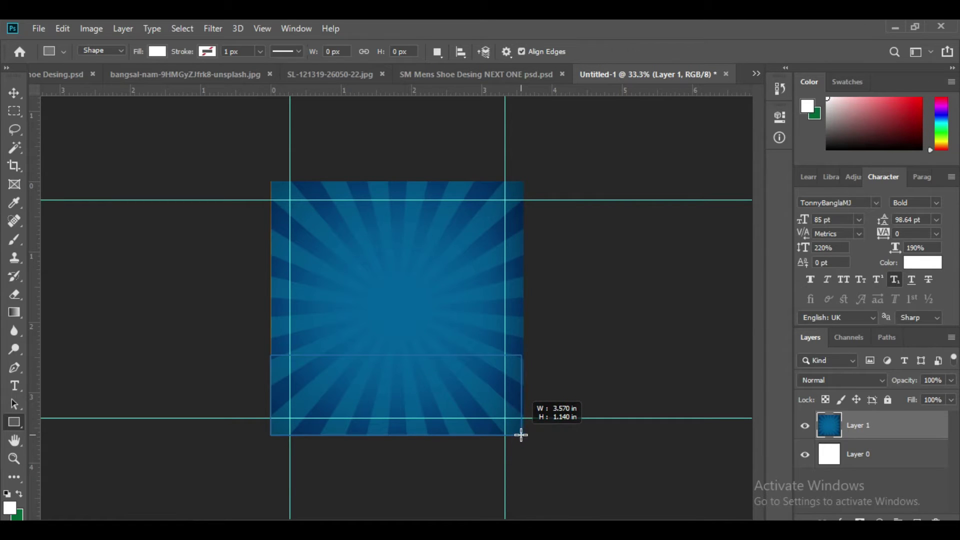
drag(521, 435, 523, 435)
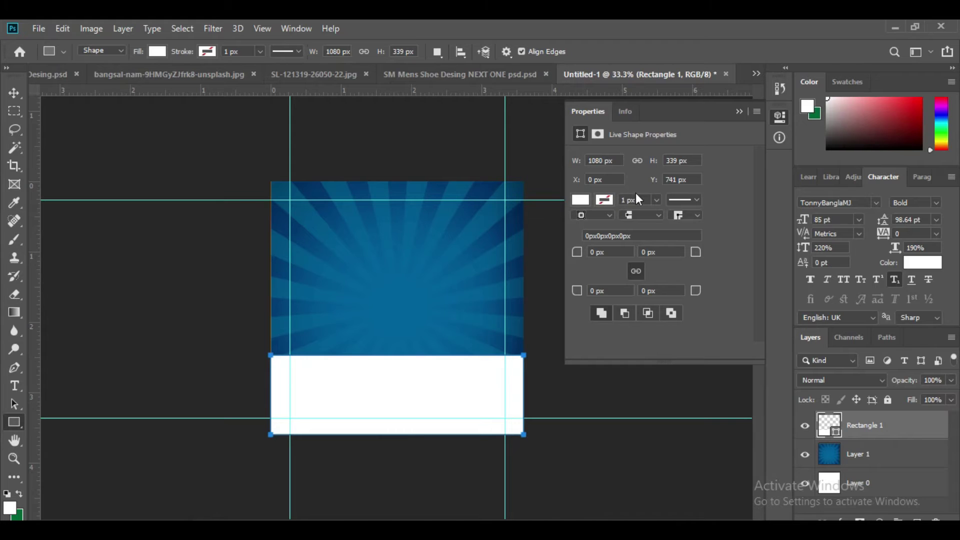
click(575, 202)
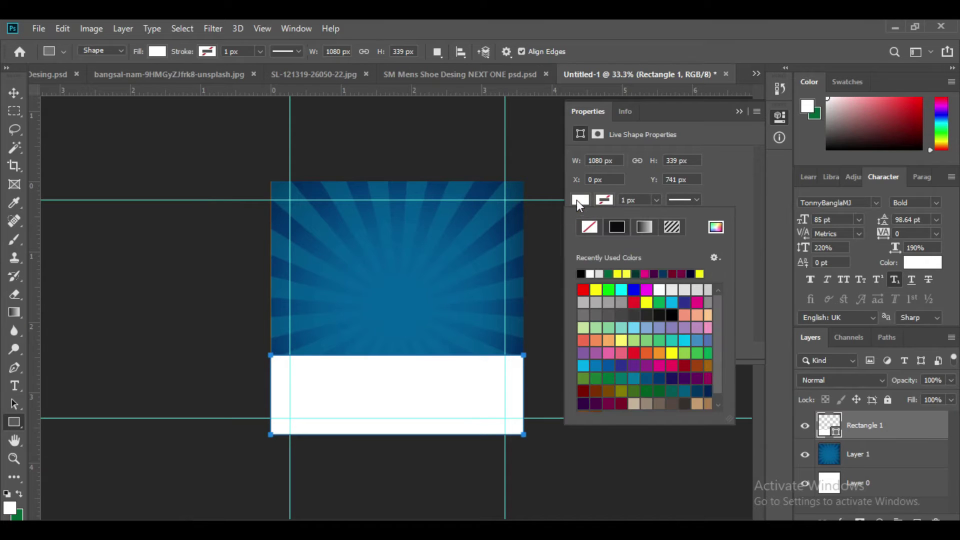
click(622, 403)
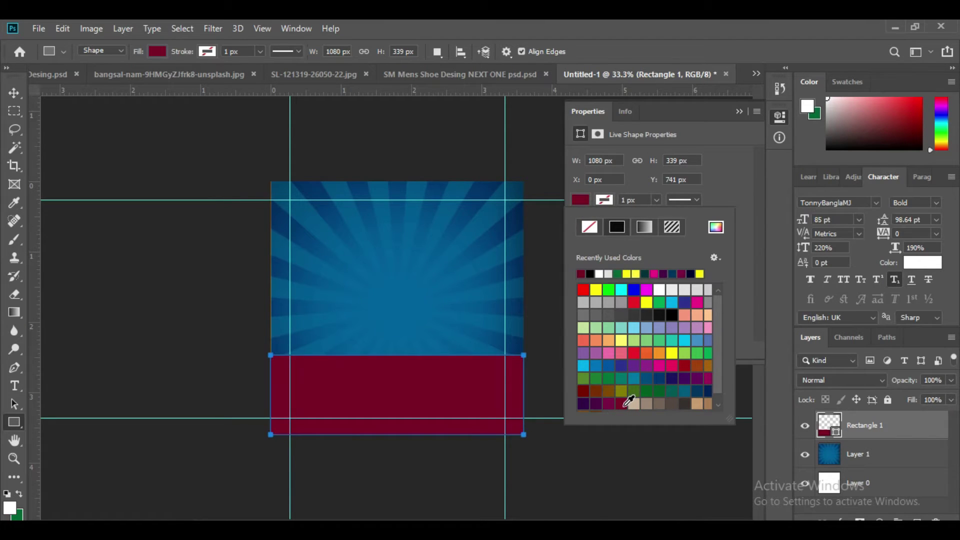
click(26, 97)
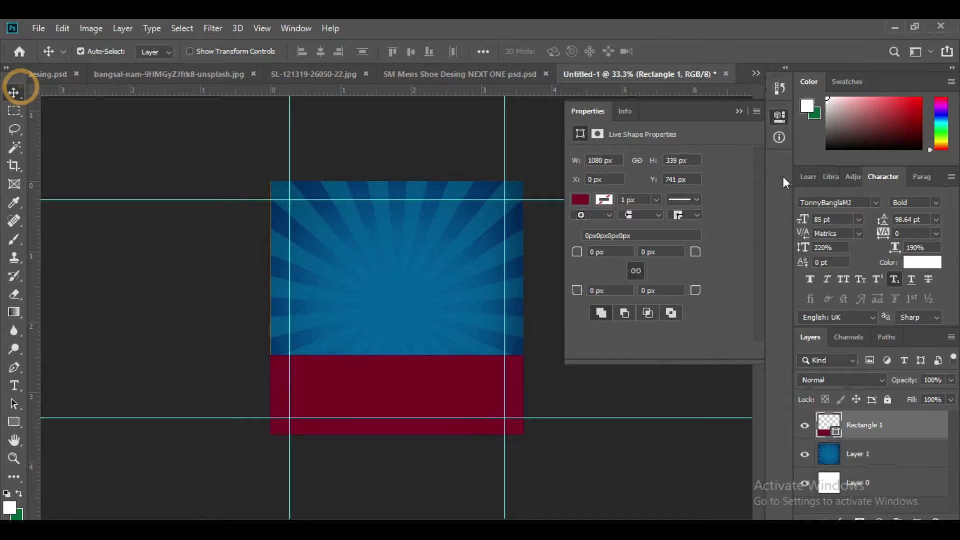
Close the Fashion Shoe Desing.psd and pizza post documents, then cycle through the remaining tabs.
click(738, 110)
click(169, 74)
click(77, 73)
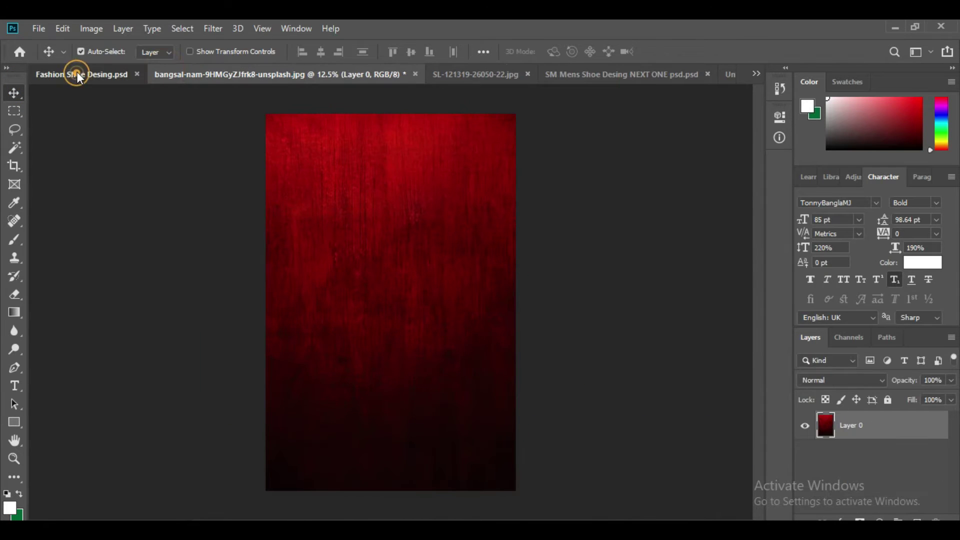
key(ctrl+w)
click(380, 77)
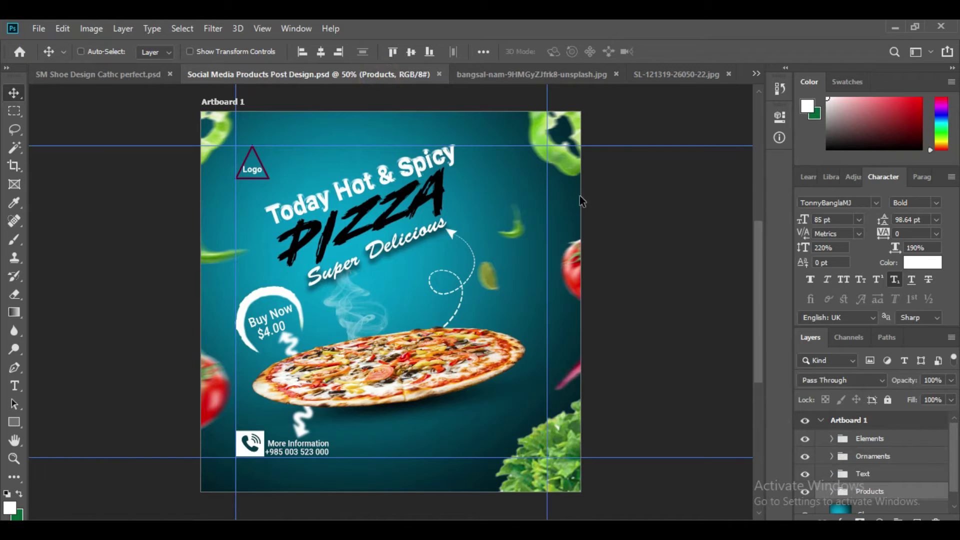
key(ctrl+w)
key(ctrl+w)
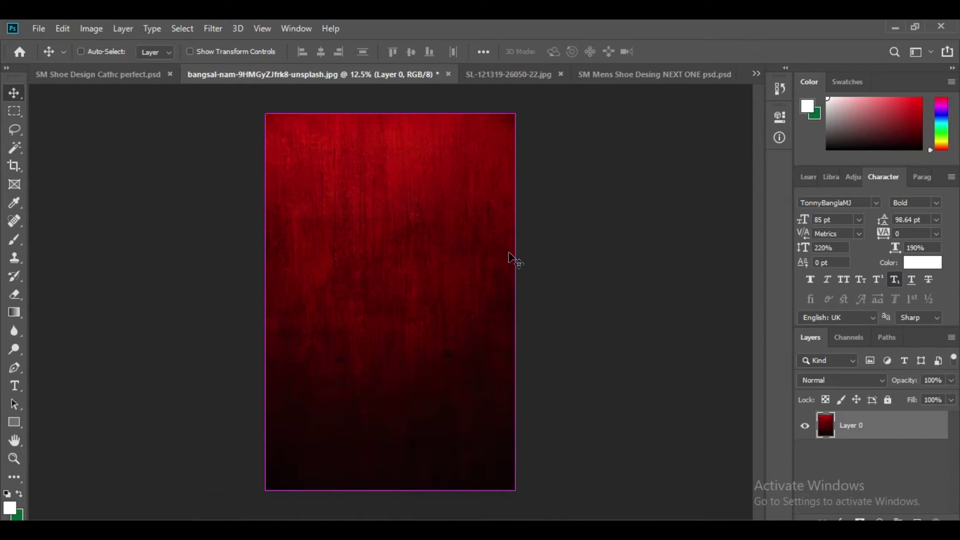
key(ctrl+Tab)
key(ctrl+Tab)
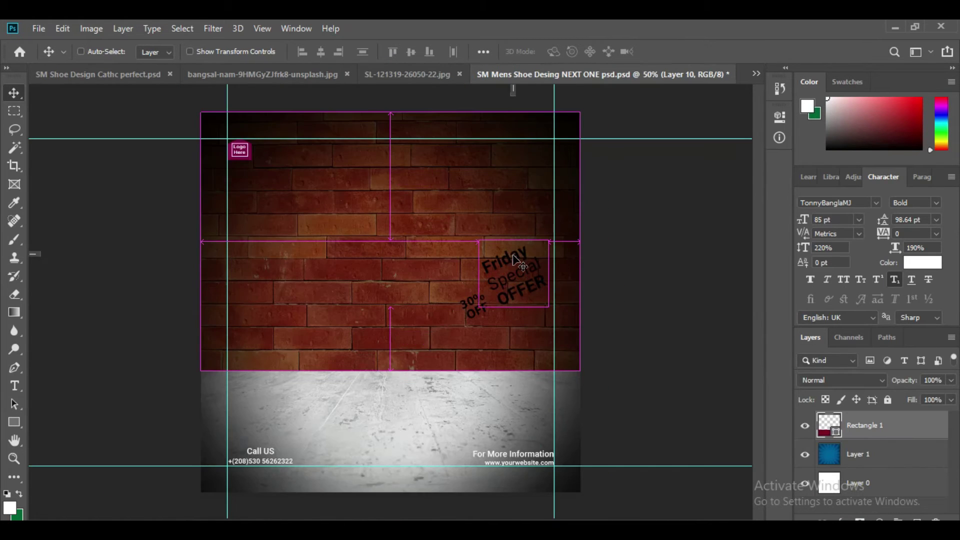
key(ctrl+Tab)
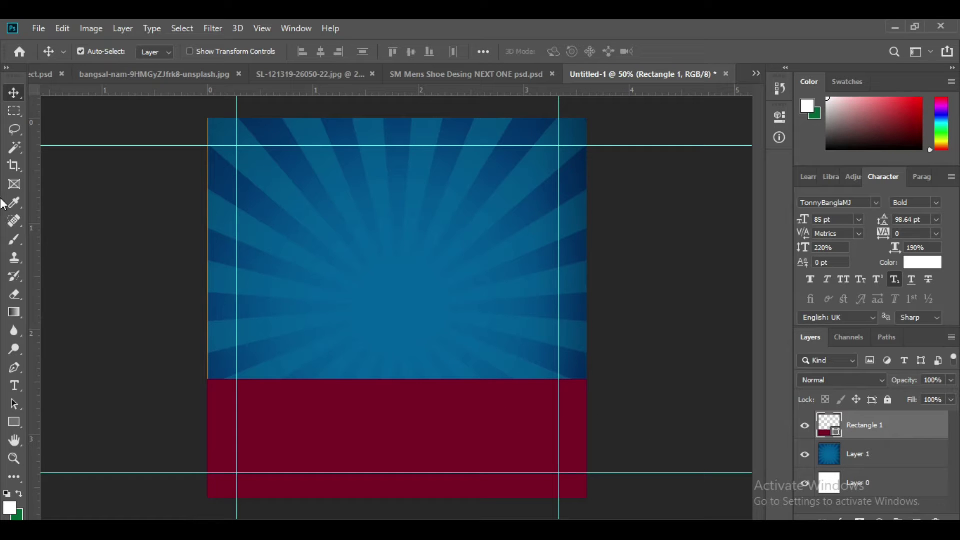
Copy a strip along the band's top edge to a new layer and nudge it up.
click(18, 107)
drag(207, 376, 586, 415)
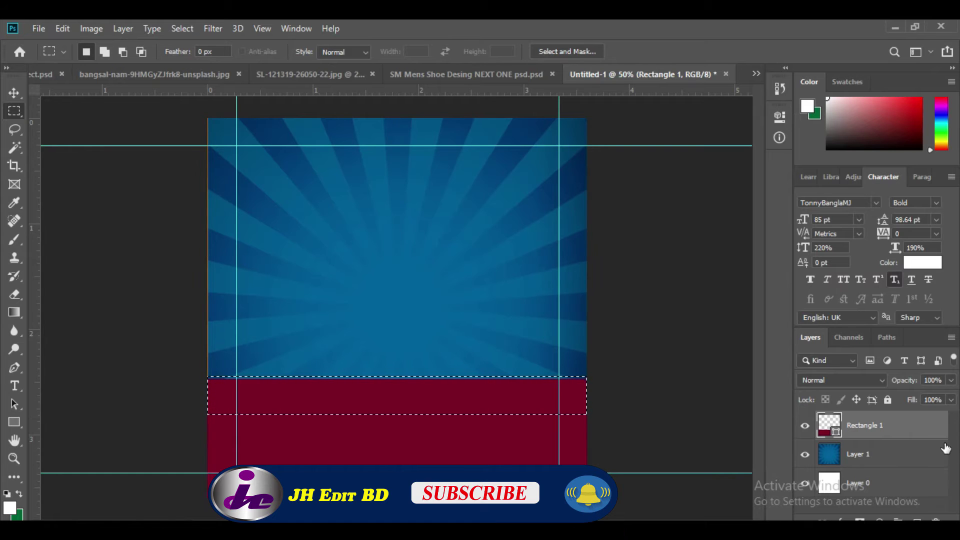
key(ctrl+j)
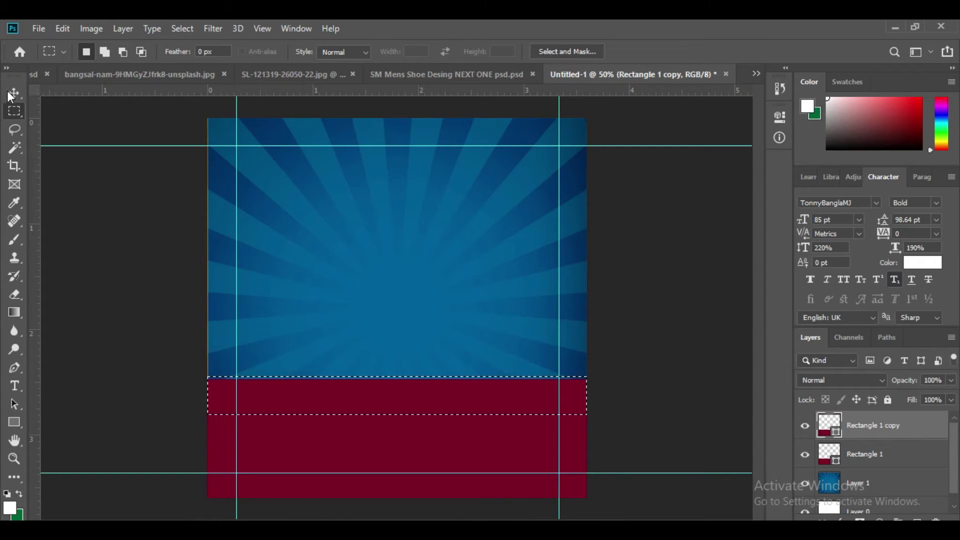
click(14, 93)
drag(414, 399, 412, 387)
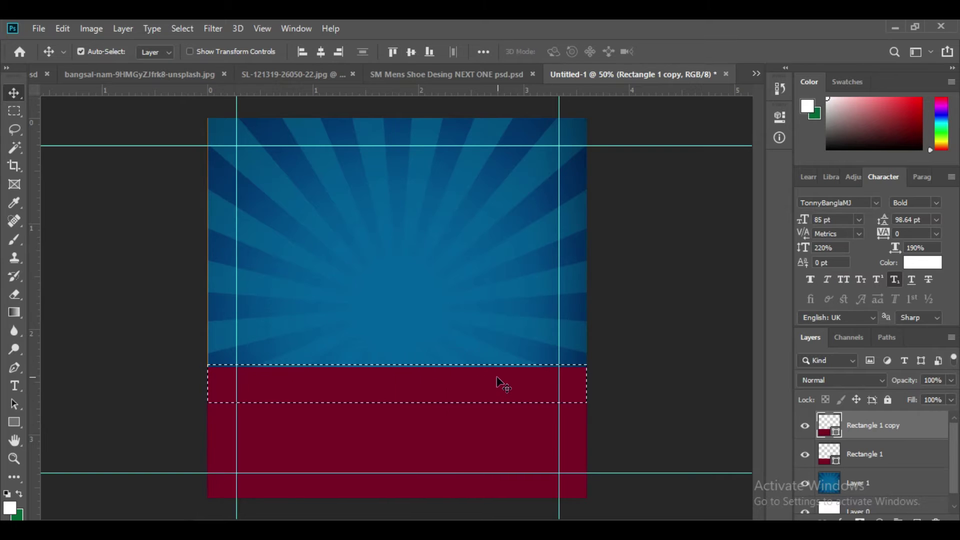
Deselect, briefly hide the sunburst to check the band, and fit the canvas in view.
scroll(498, 383, up, 1)
scroll(495, 380, up, 1)
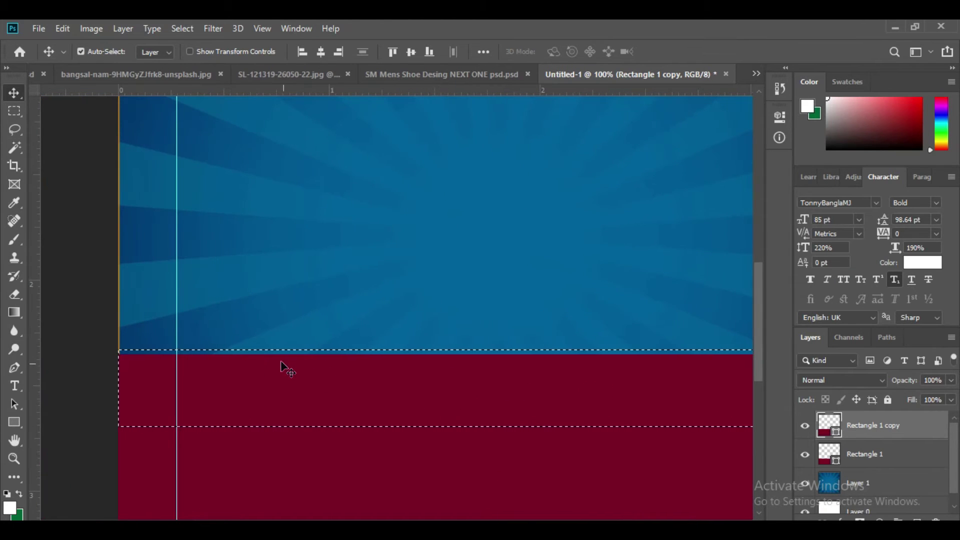
drag(129, 281, 135, 287)
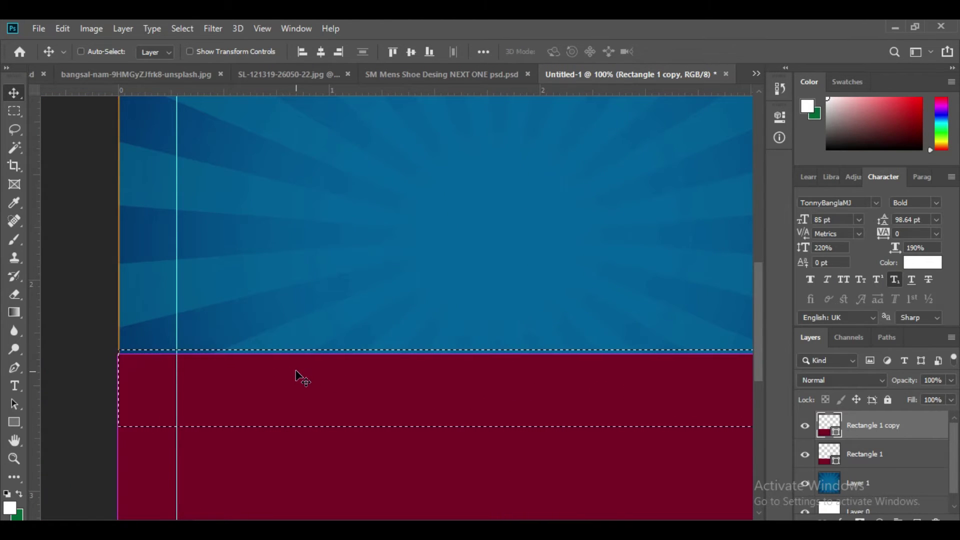
key(ctrl+d)
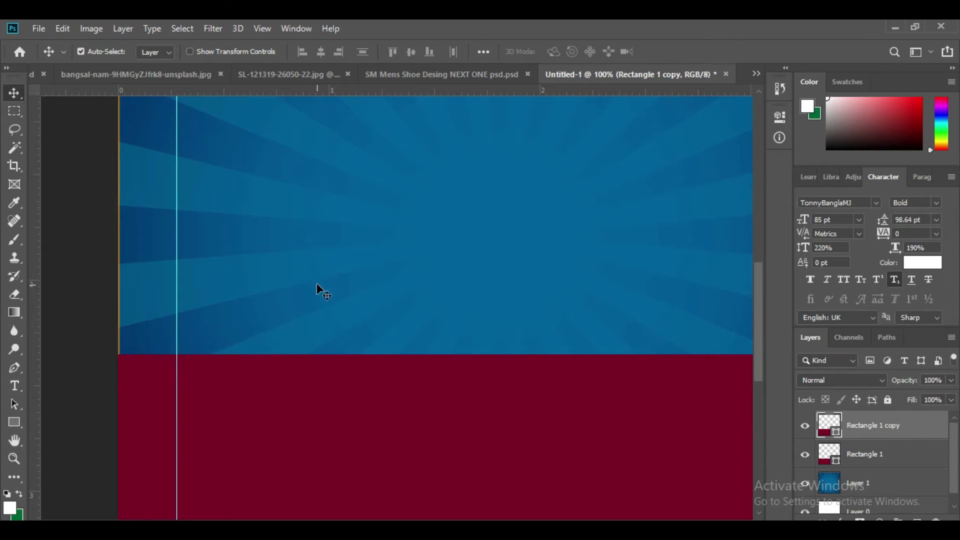
click(807, 484)
key(ctrl+0)
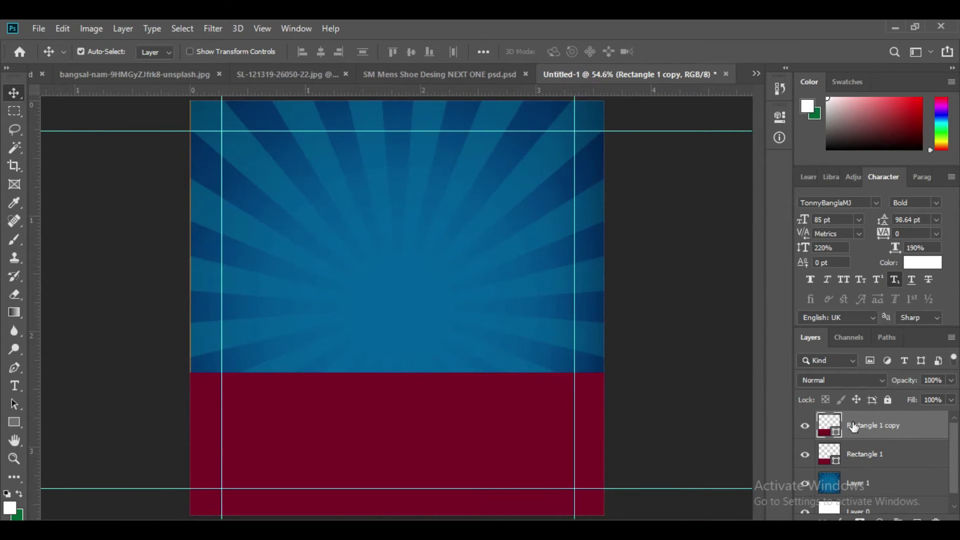
Toggle the band copy's visibility and keep Rectangle 1 copy selected.
click(805, 426)
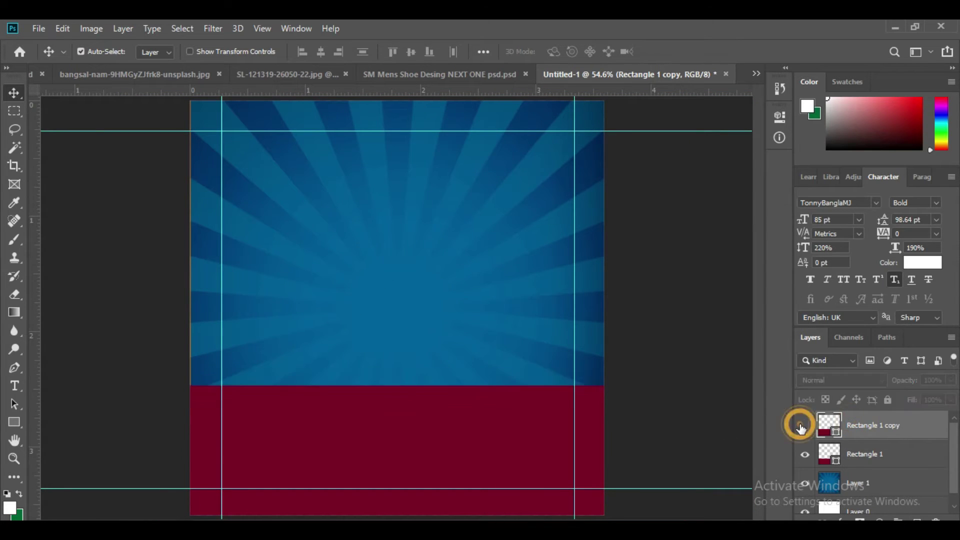
click(805, 426)
scroll(901, 467, down, 1)
click(862, 423)
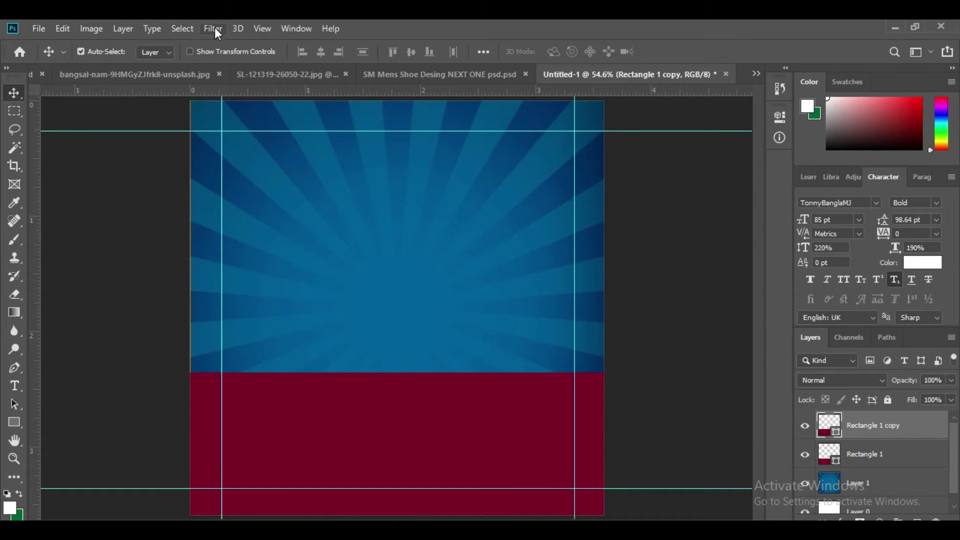
Apply a roughly 12.5 px Gaussian Blur to the band copy as a smart filter.
click(215, 29)
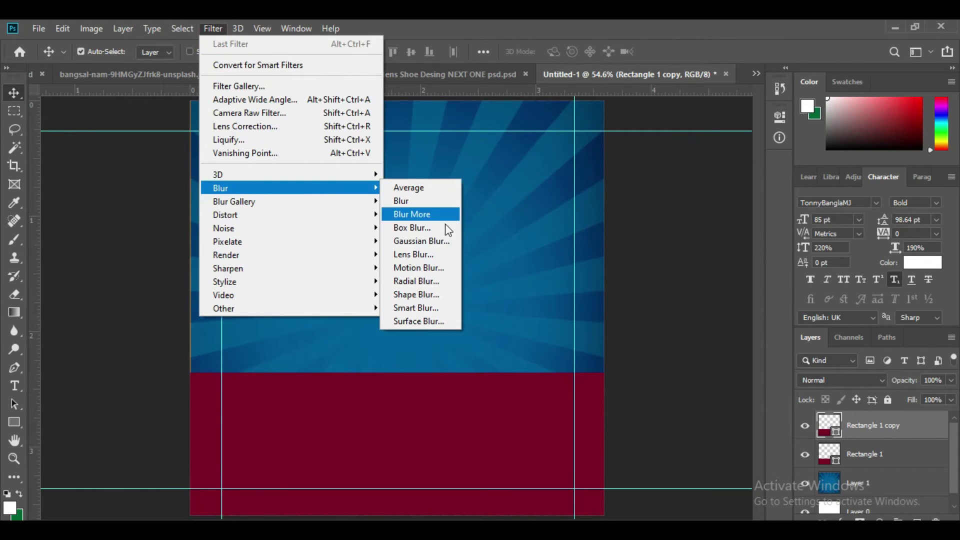
click(434, 241)
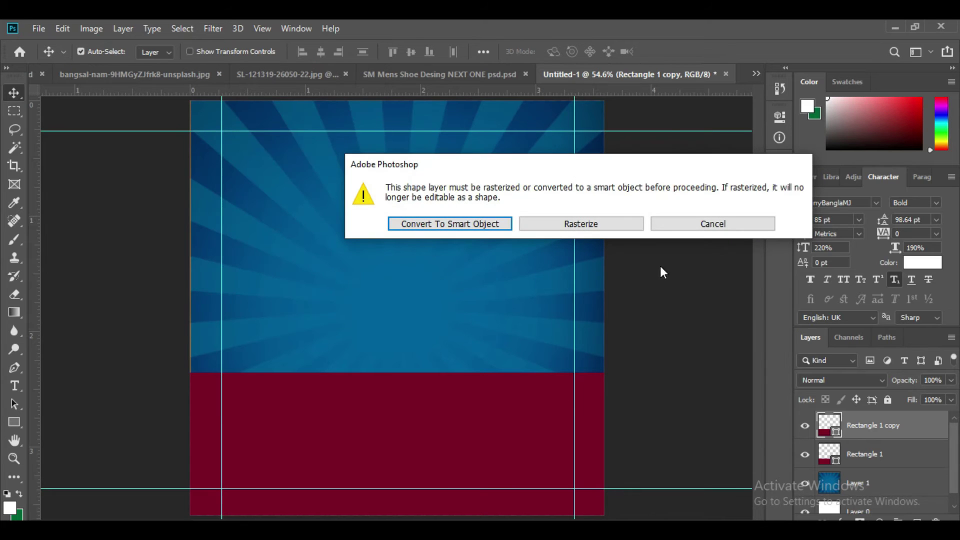
click(475, 224)
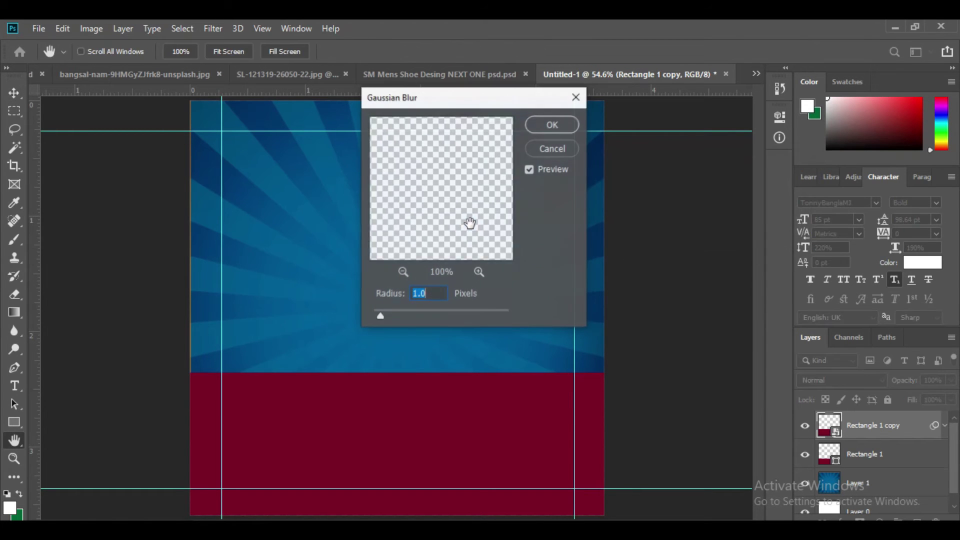
drag(424, 102, 573, 115)
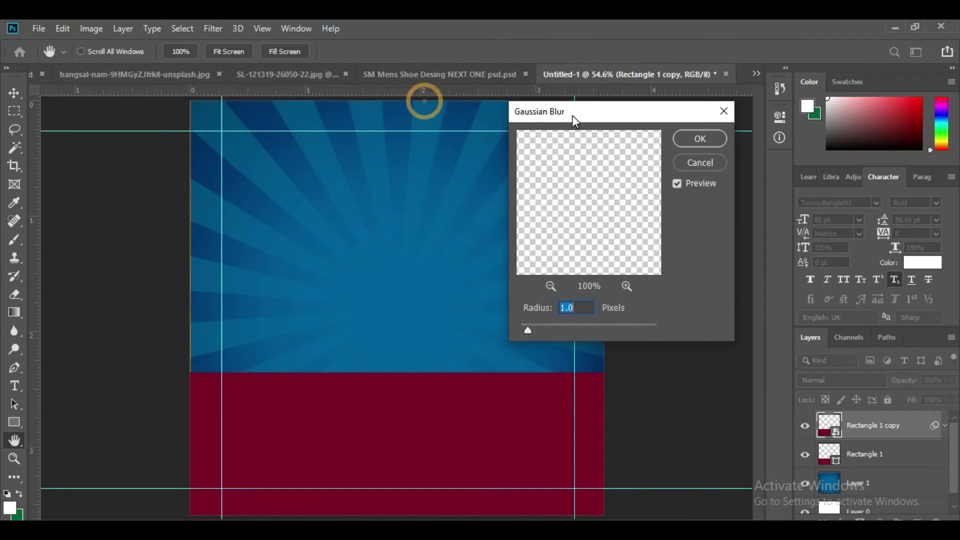
drag(531, 329, 560, 330)
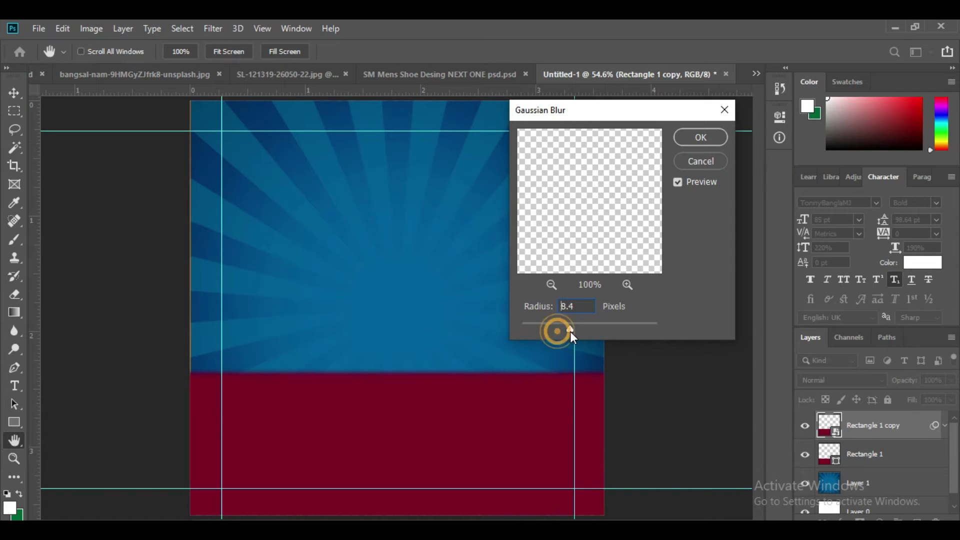
mouse_move(582, 328)
mouse_down()
mouse_move(569, 330)
mouse_move(583, 330)
mouse_up()
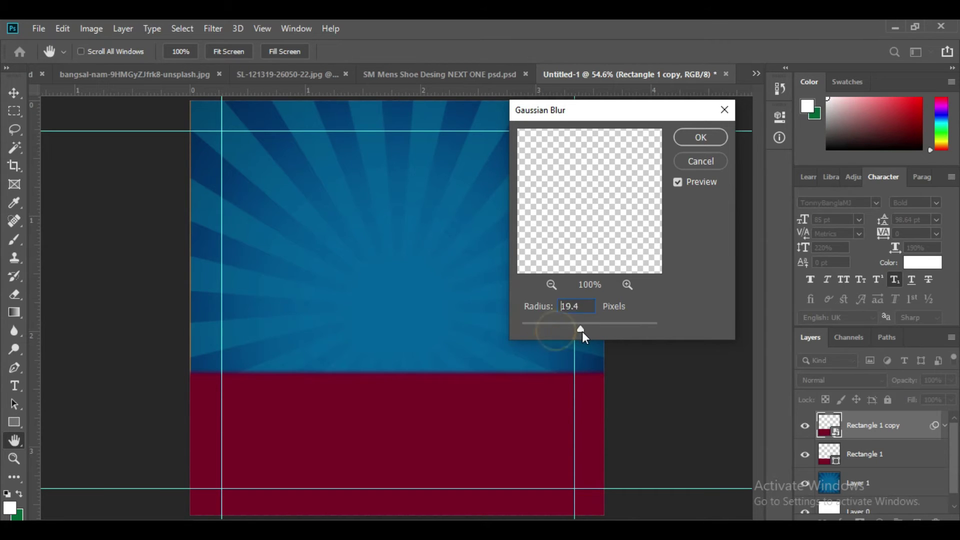
drag(582, 331, 577, 329)
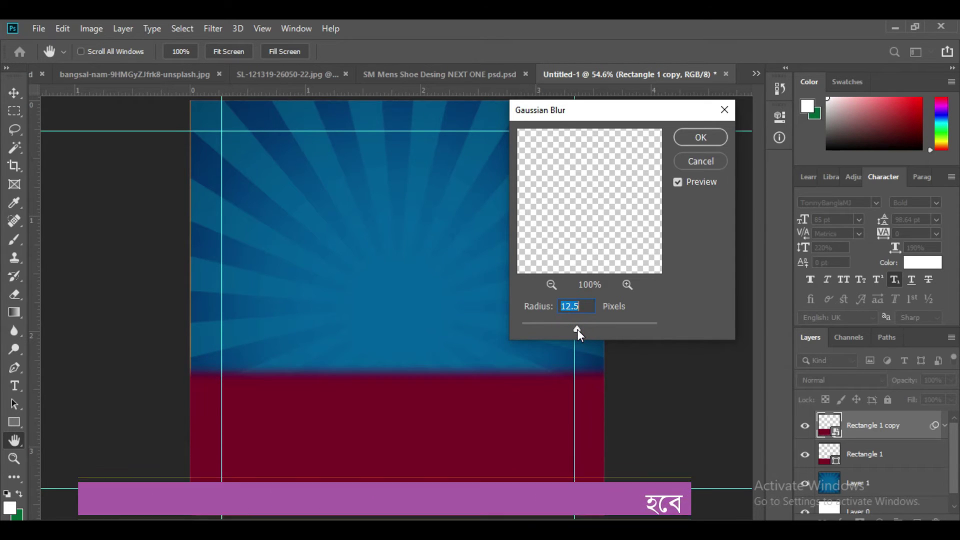
click(699, 138)
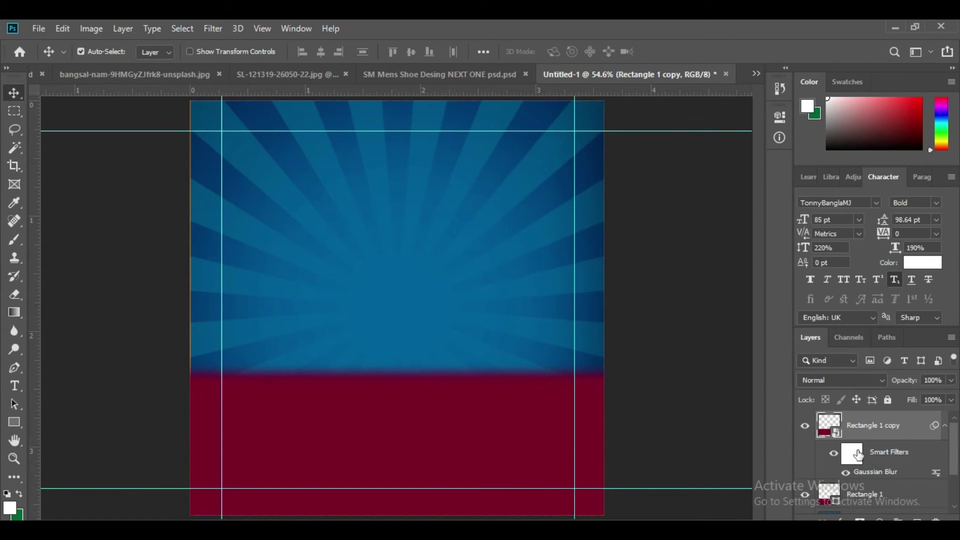
Toggle Rectangle 1 and its blurred copy to compare edges, then zoom out to 50%.
scroll(821, 455, down, 2)
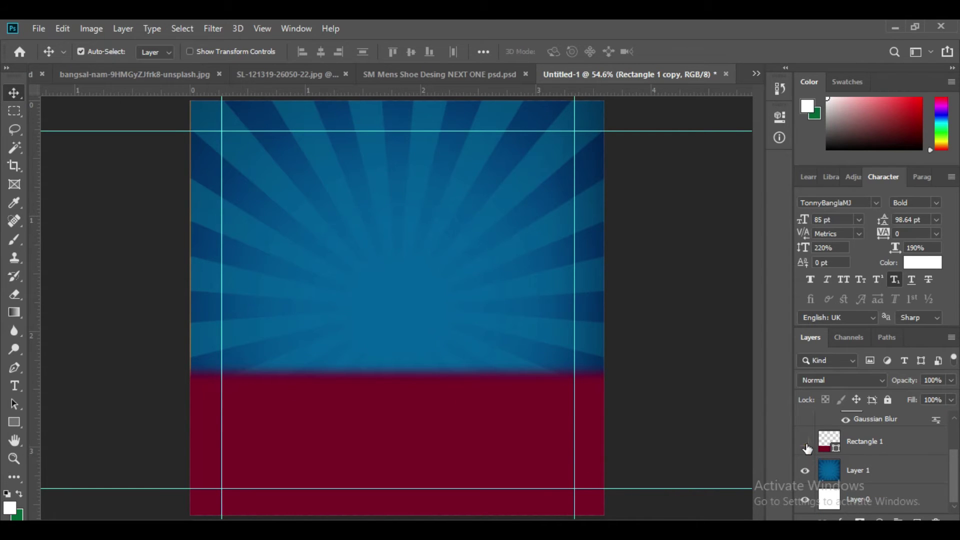
click(806, 443)
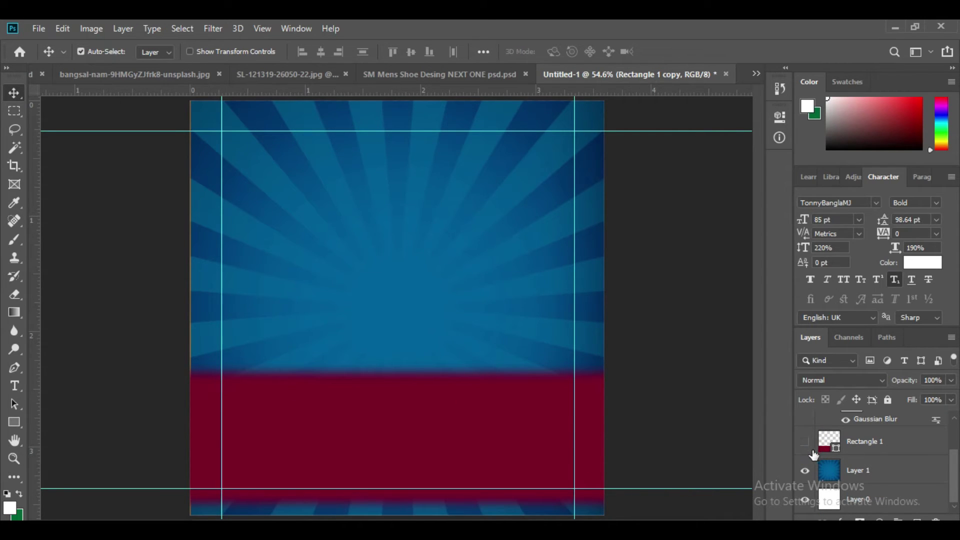
click(804, 438)
scroll(868, 450, up, 2)
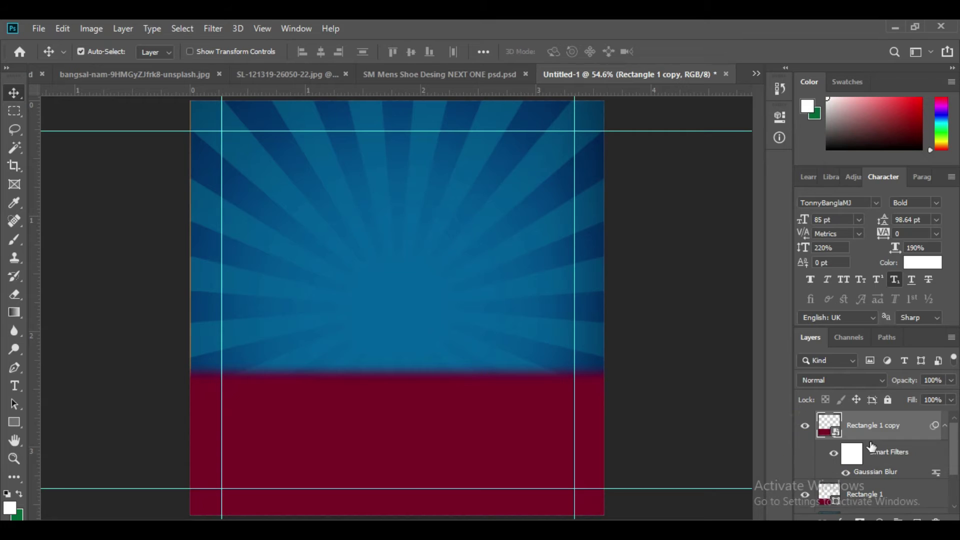
click(805, 429)
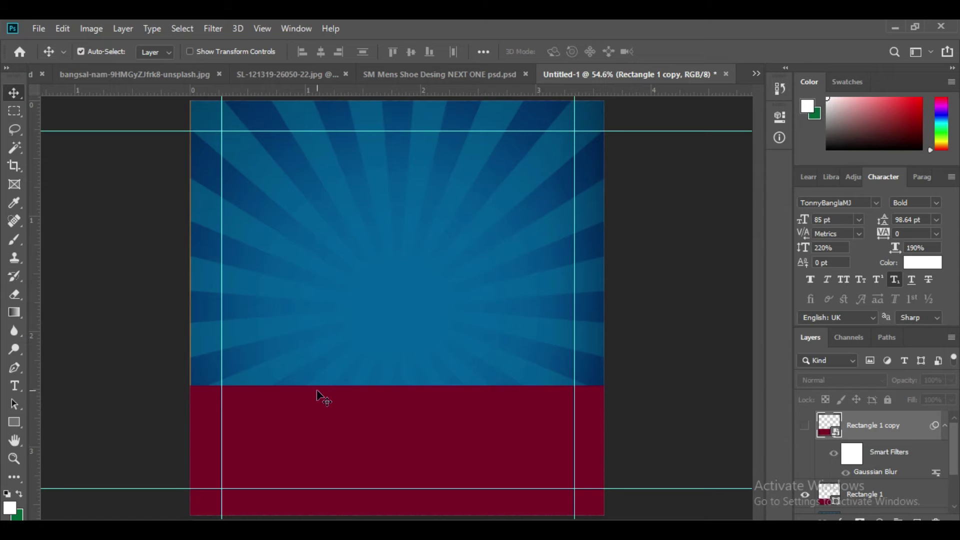
click(805, 426)
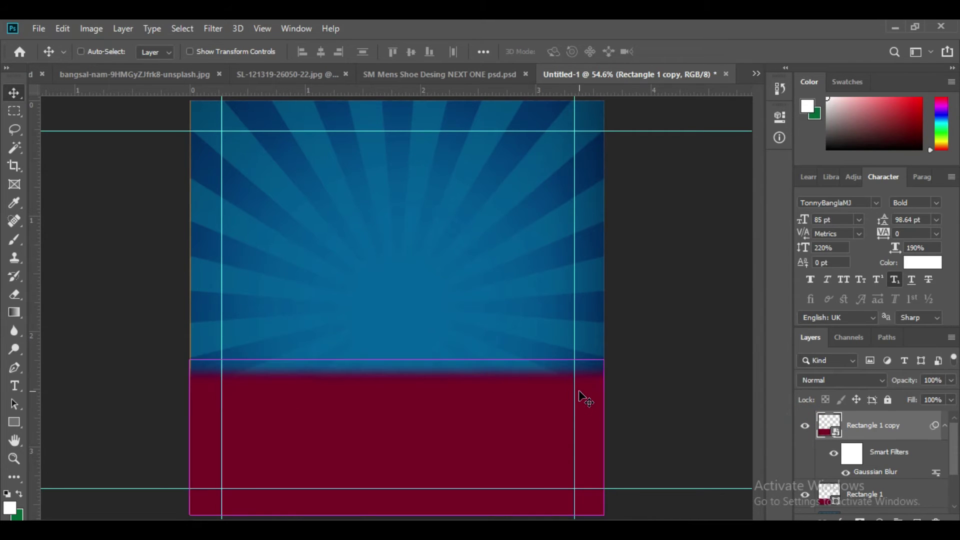
key(ctrl+minus)
key(ctrl+shift+Tab)
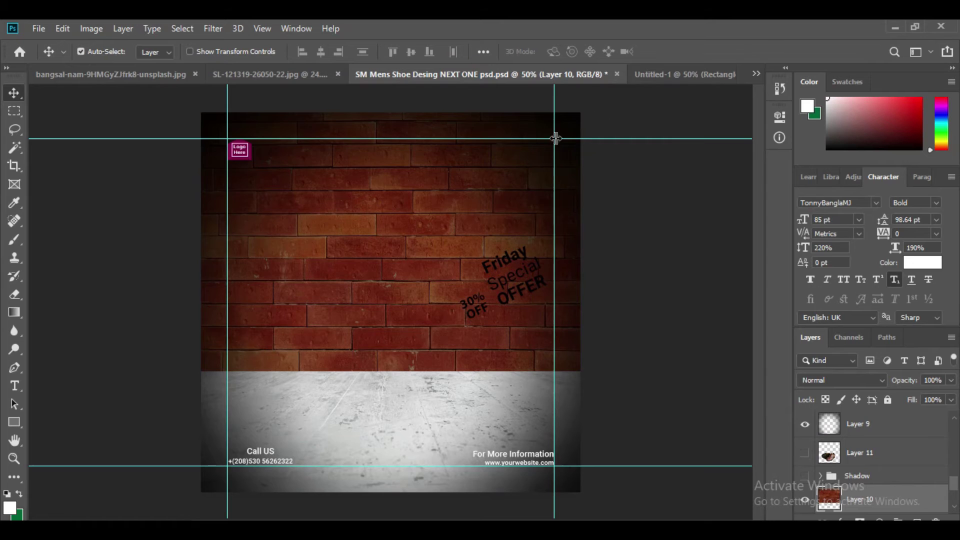
Compare Layer 9's dark vignette in the SM Mens Shoe file, then go back to Untitled-1.
click(670, 74)
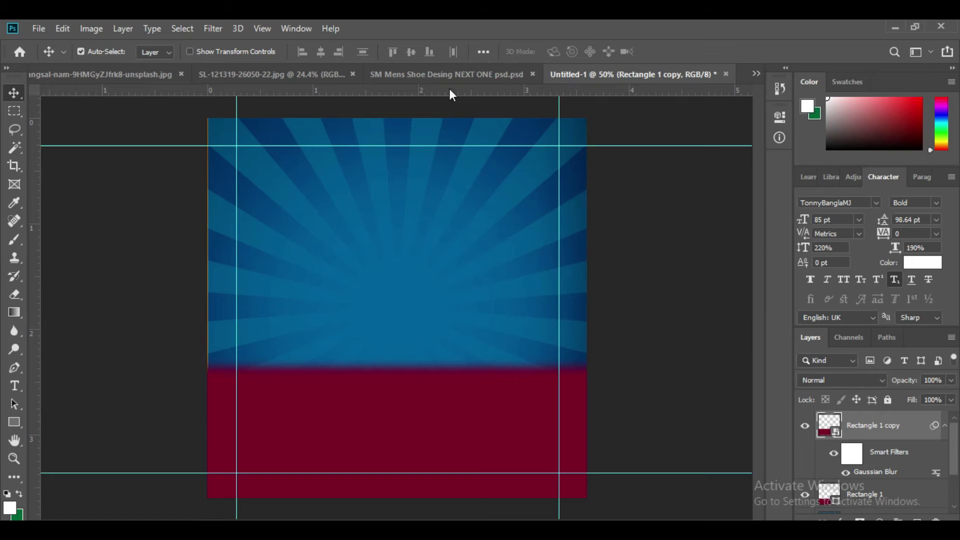
click(426, 75)
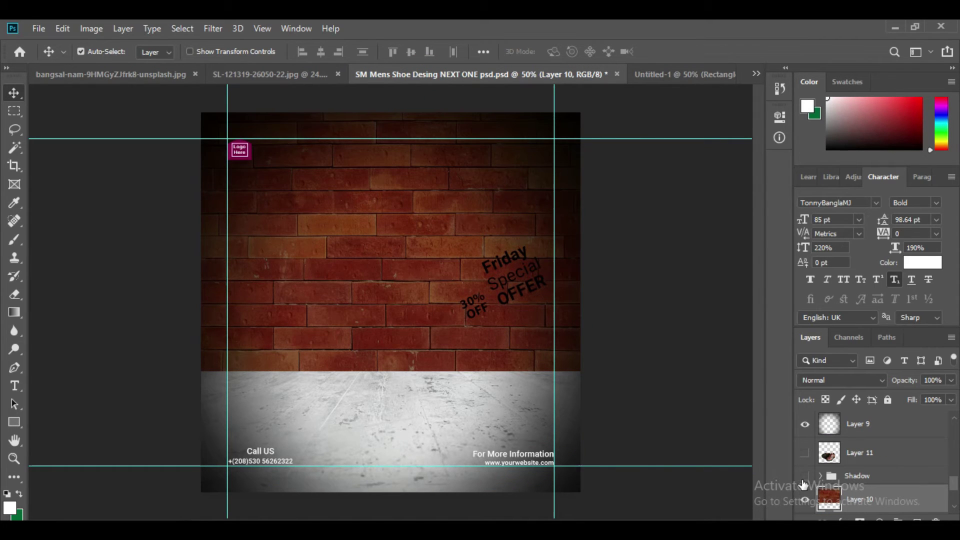
click(803, 429)
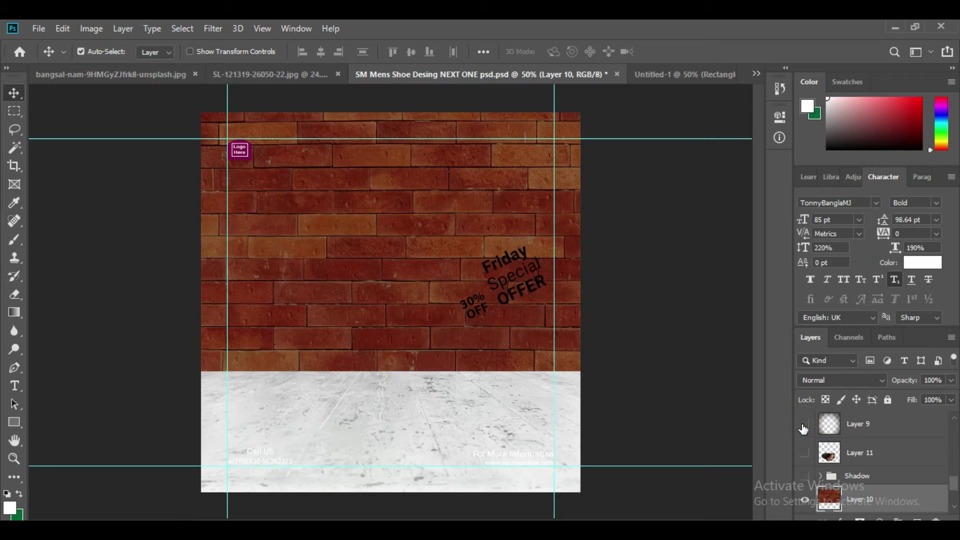
click(804, 425)
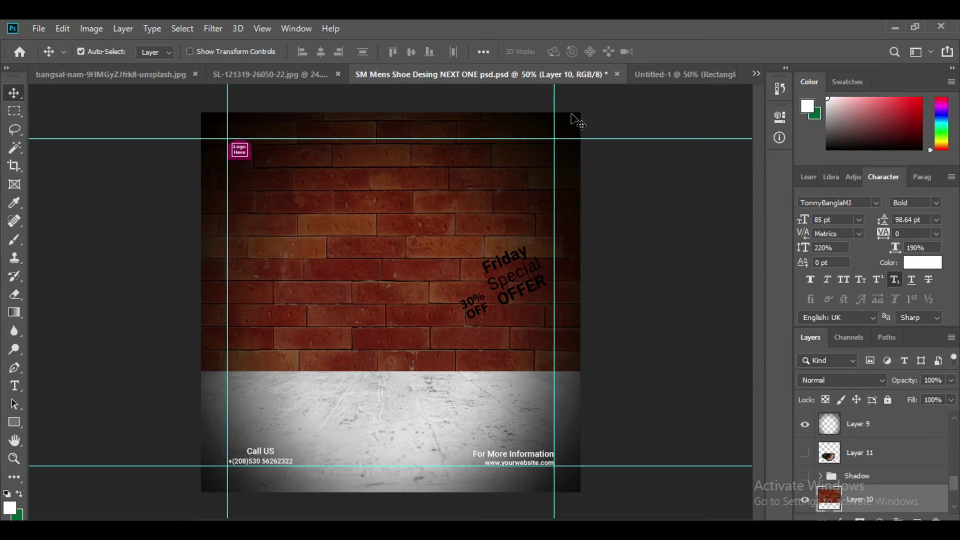
click(640, 75)
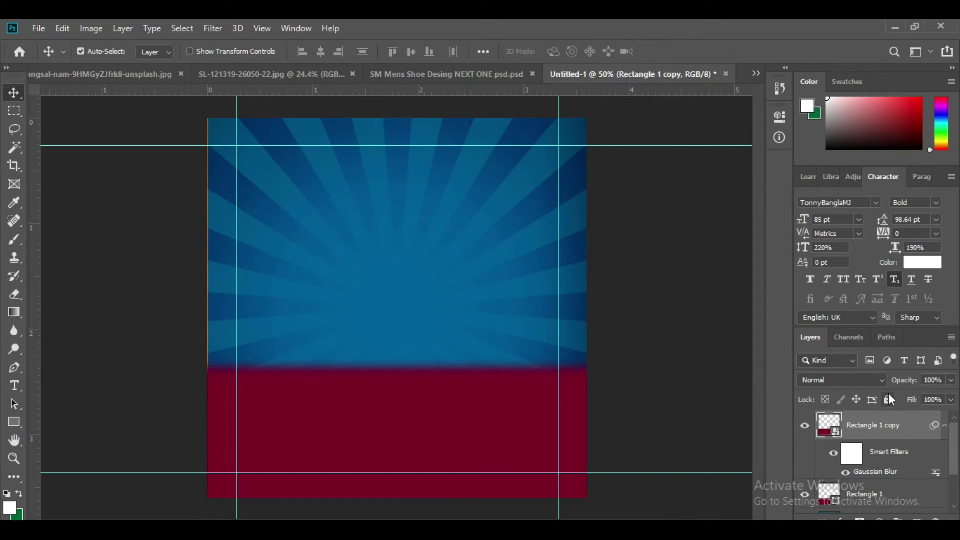
scroll(890, 395, down, 2)
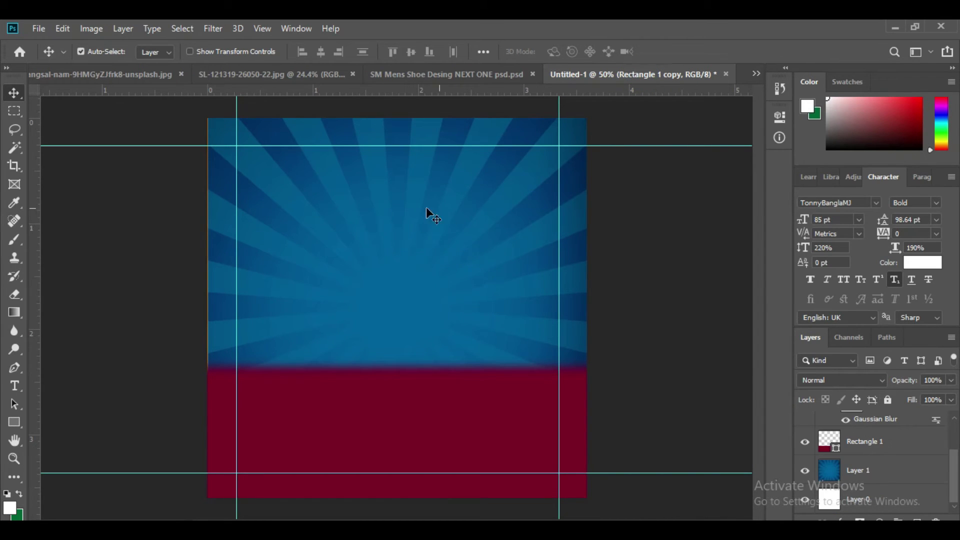
Add an empty Layer 2 below Layer 1 and set the foreground colour to black (000000).
click(880, 477)
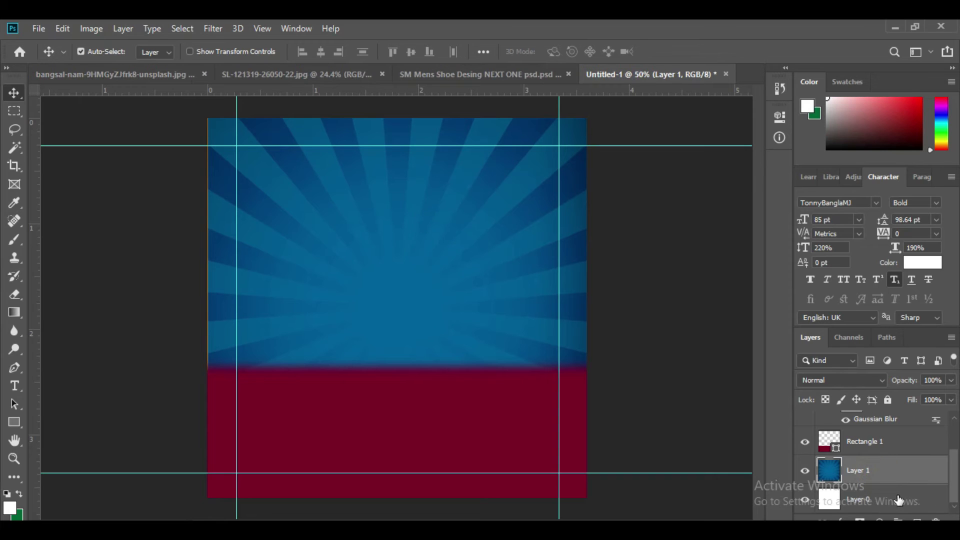
ctrl+click(918, 520)
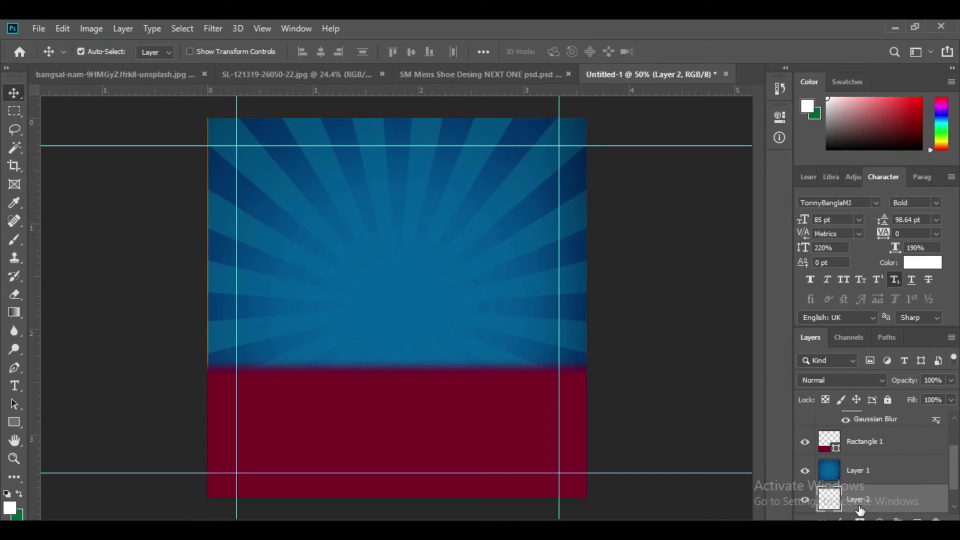
click(9, 509)
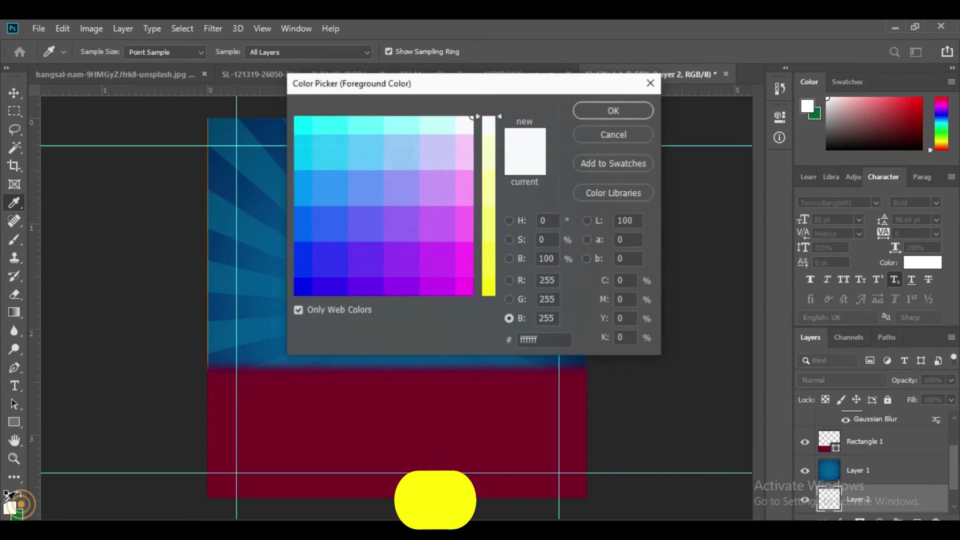
click(468, 289)
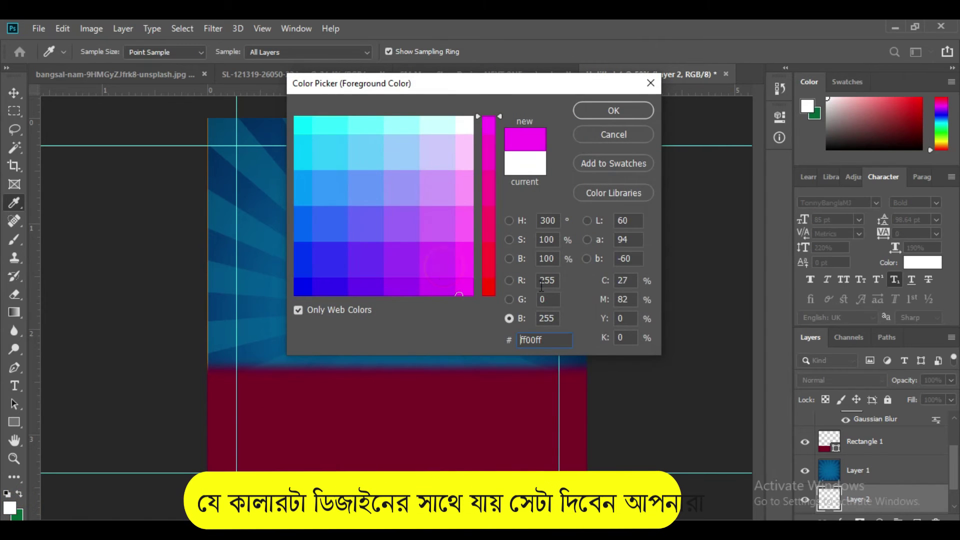
click(508, 281)
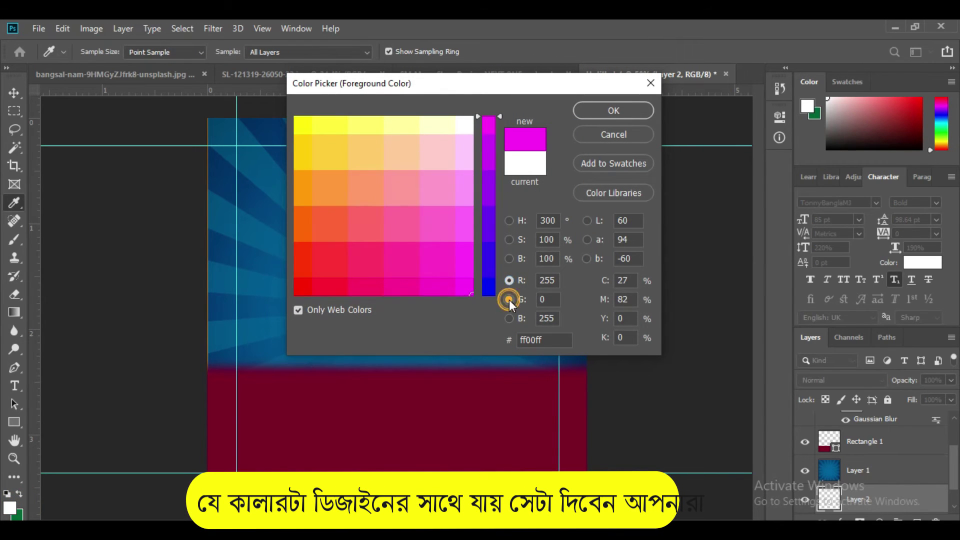
click(510, 299)
click(298, 287)
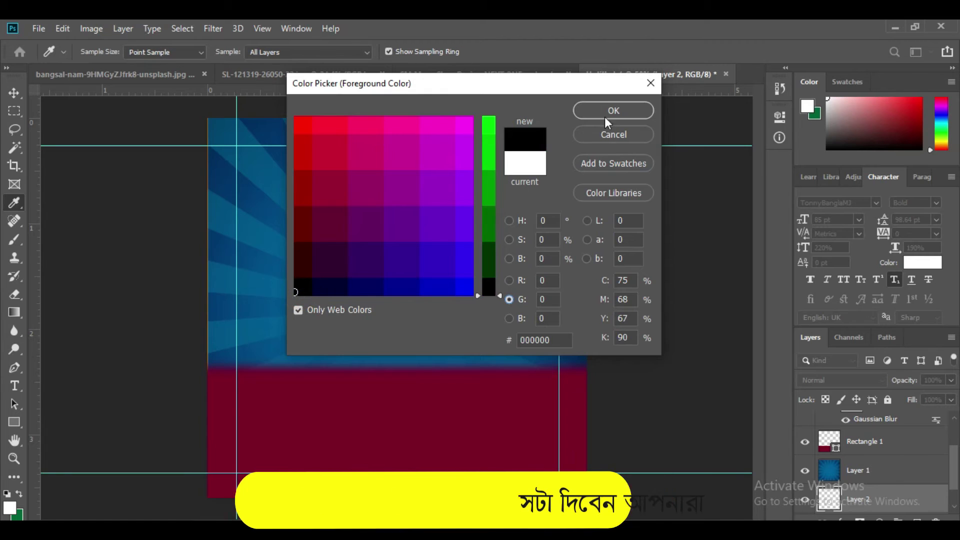
click(608, 112)
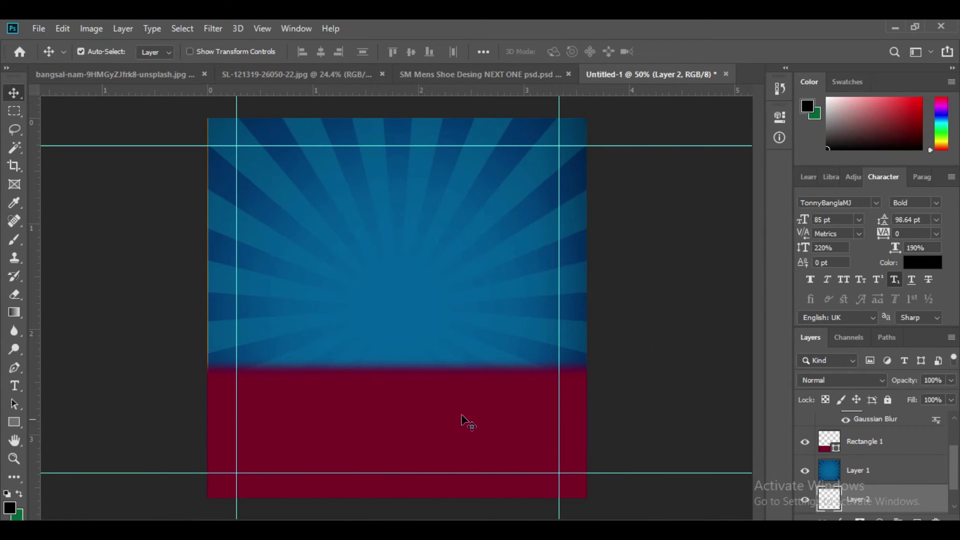
Fill Layer 2 with black, move it above the sunburst layer, and hide it.
click(19, 494)
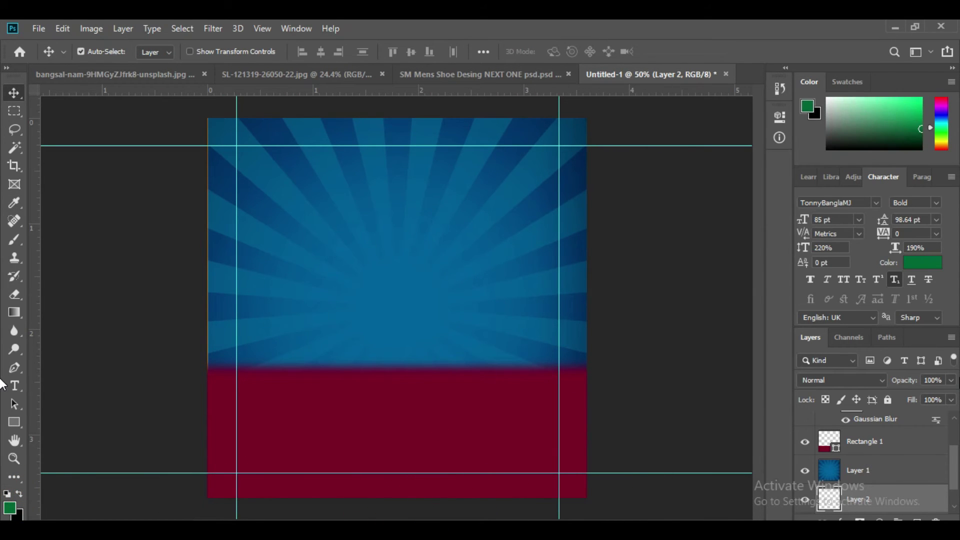
key(ctrl+BackSpace)
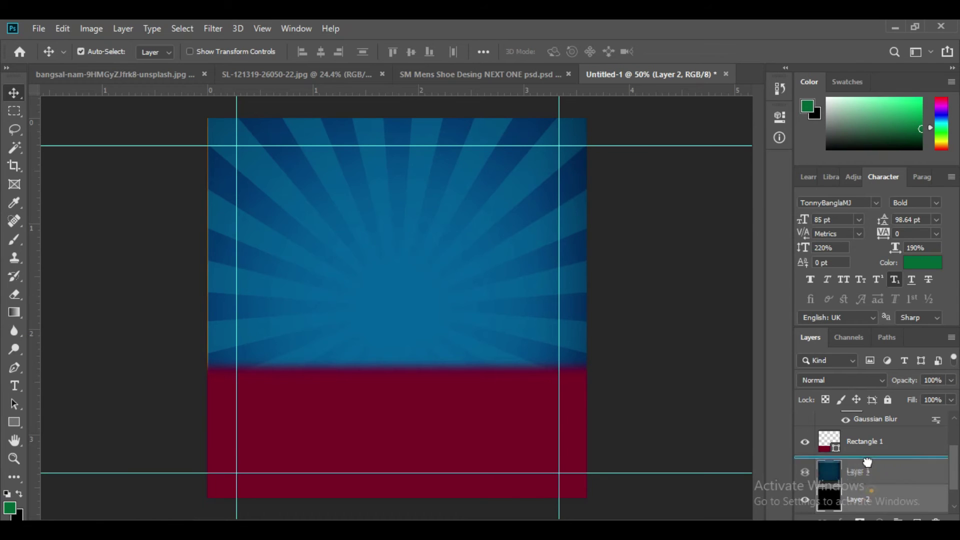
drag(879, 483, 870, 463)
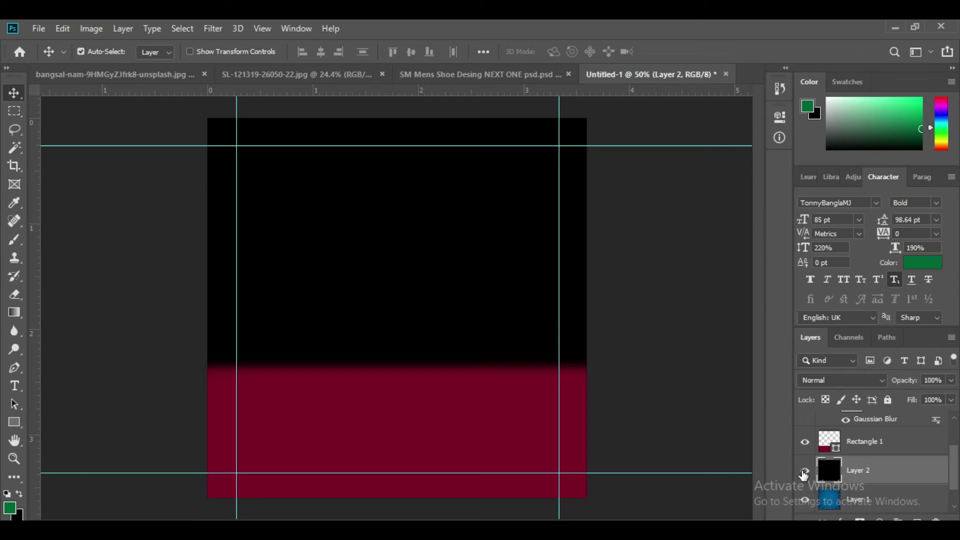
click(804, 472)
click(805, 471)
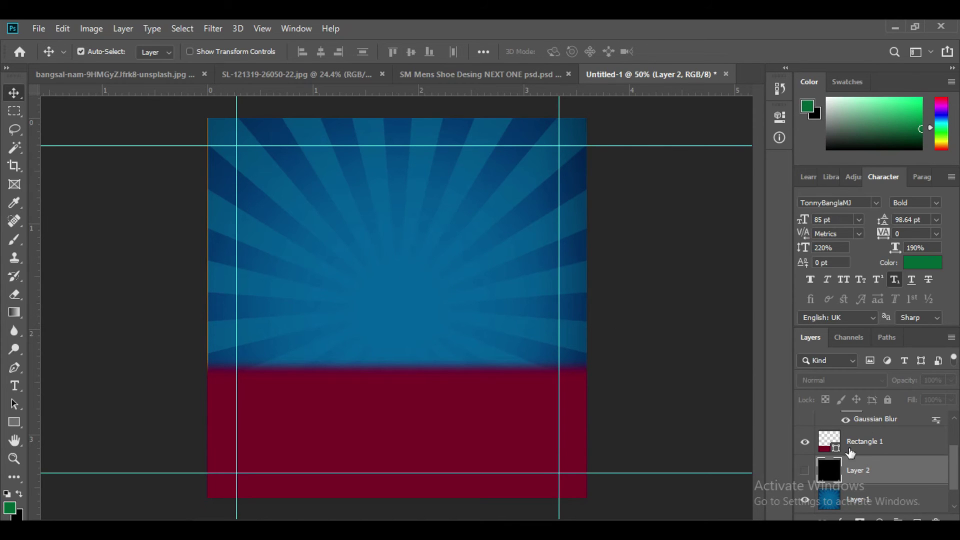
Stretch the Layer 1 sunburst taller by dragging its bottom edge downward.
click(853, 505)
key(ctrl+minus)
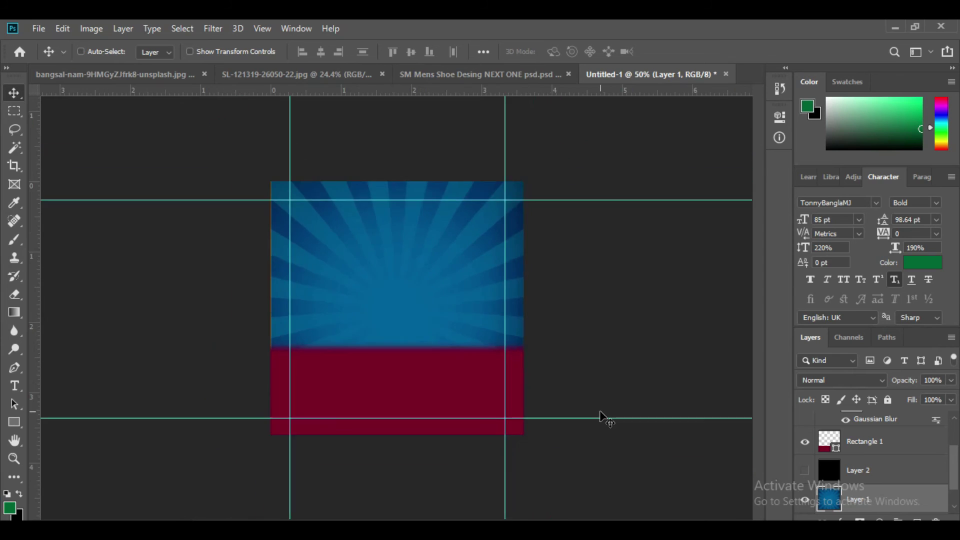
key(ctrl+minus)
key(ctrl+t)
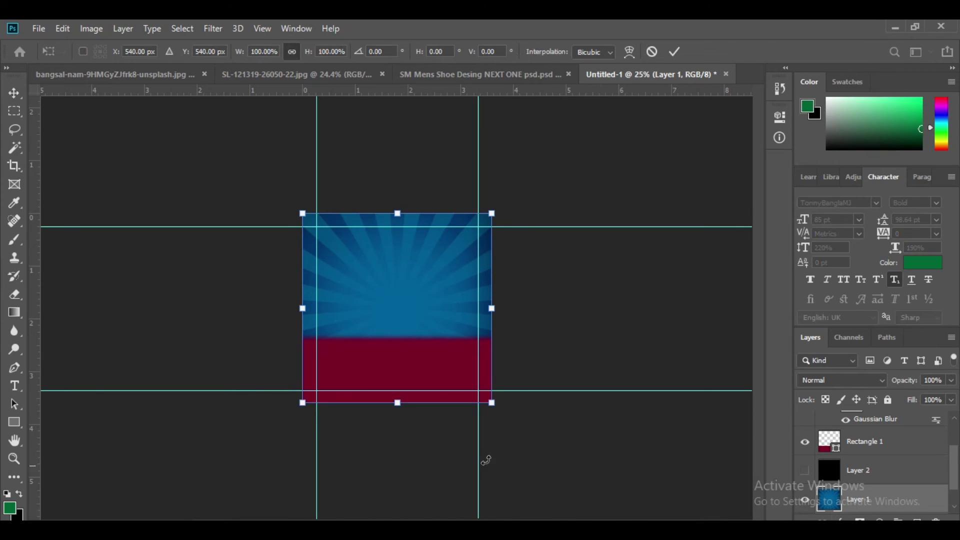
drag(399, 408, 407, 498)
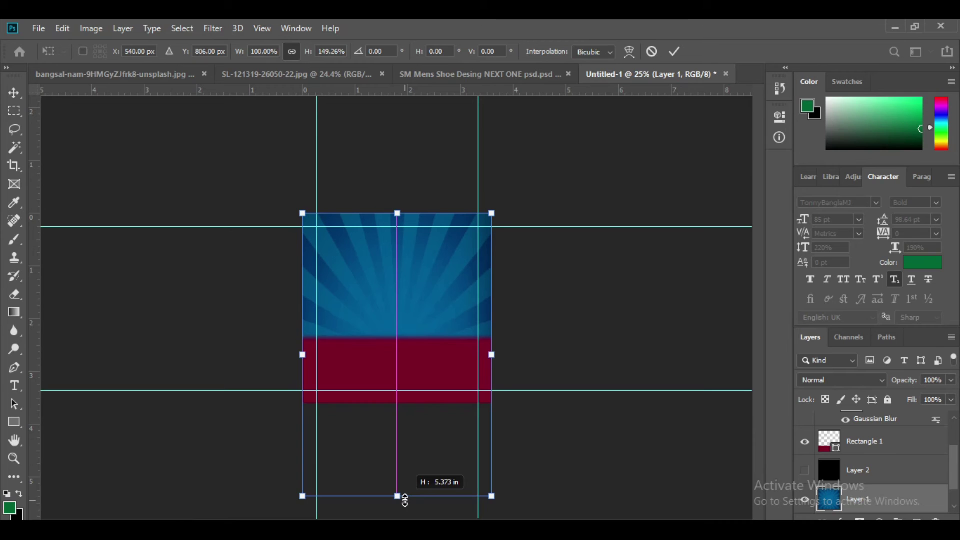
key(Return)
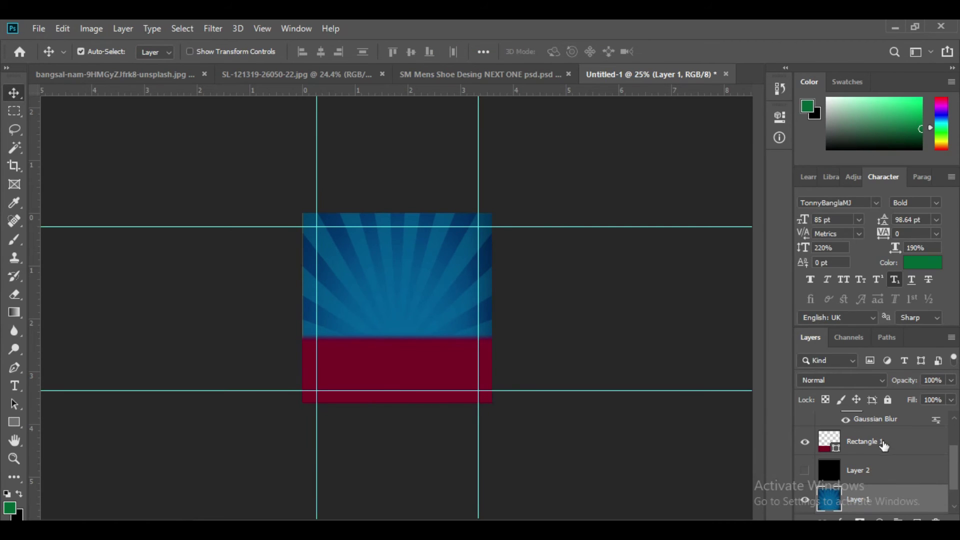
Scale both Rectangle 1 maroon band layers upward so the blurred edge sits higher.
click(884, 445)
shift+click(874, 430)
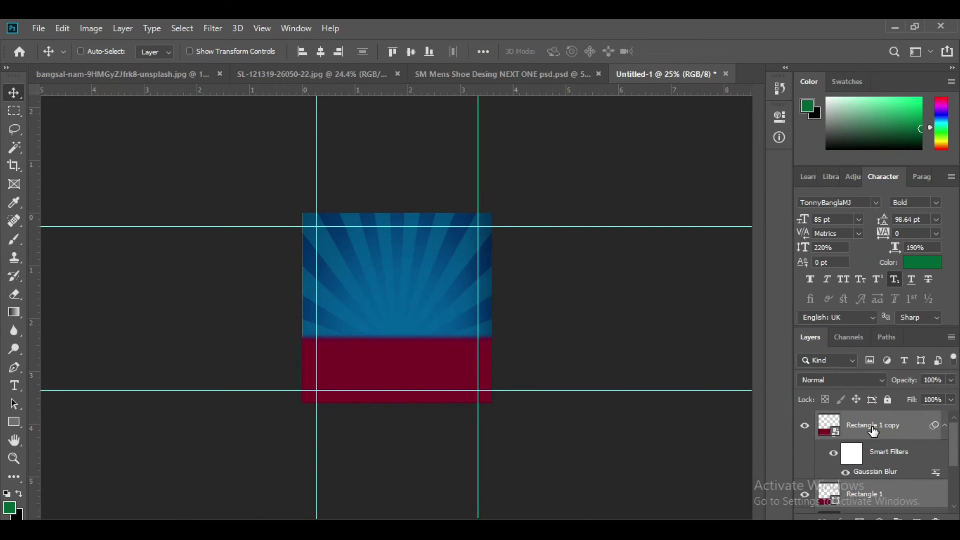
key(ctrl+t)
key(Return)
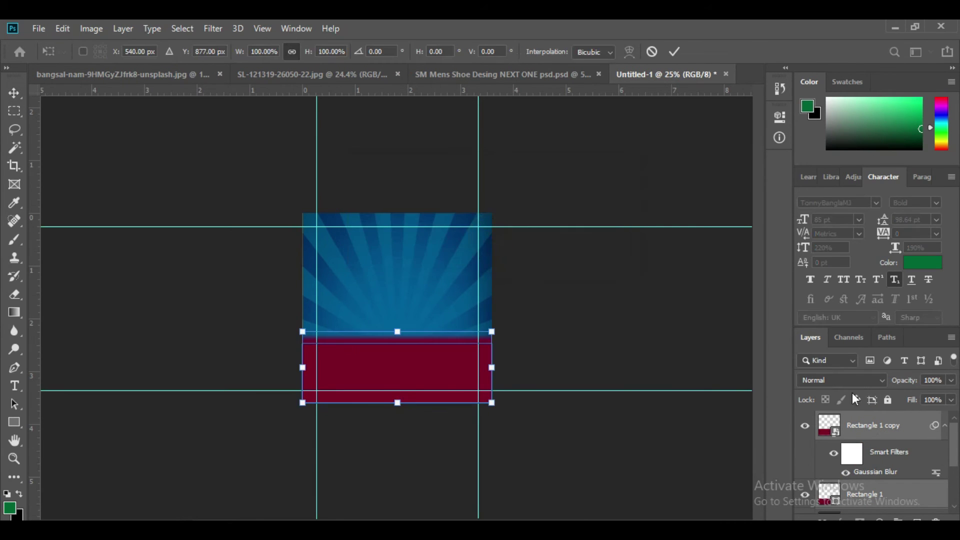
drag(392, 330, 395, 319)
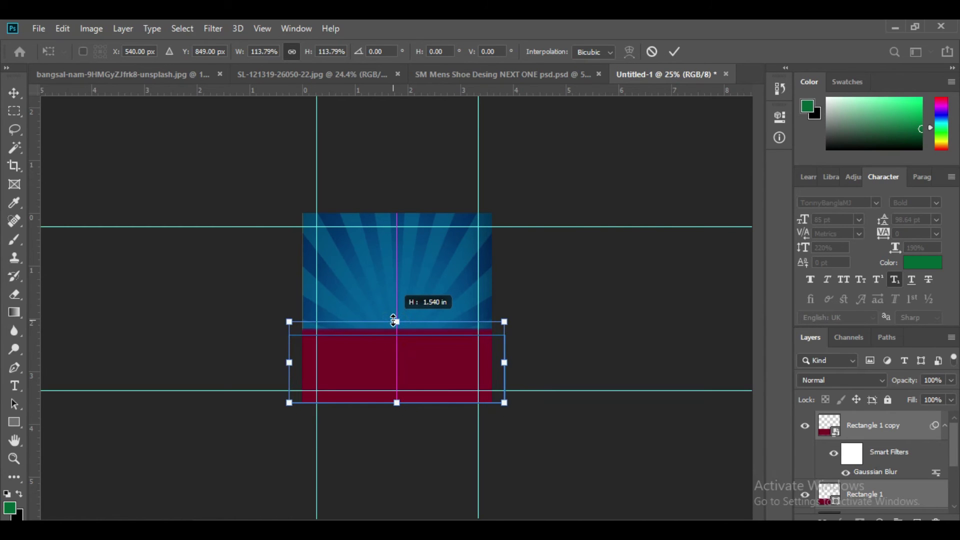
key(Return)
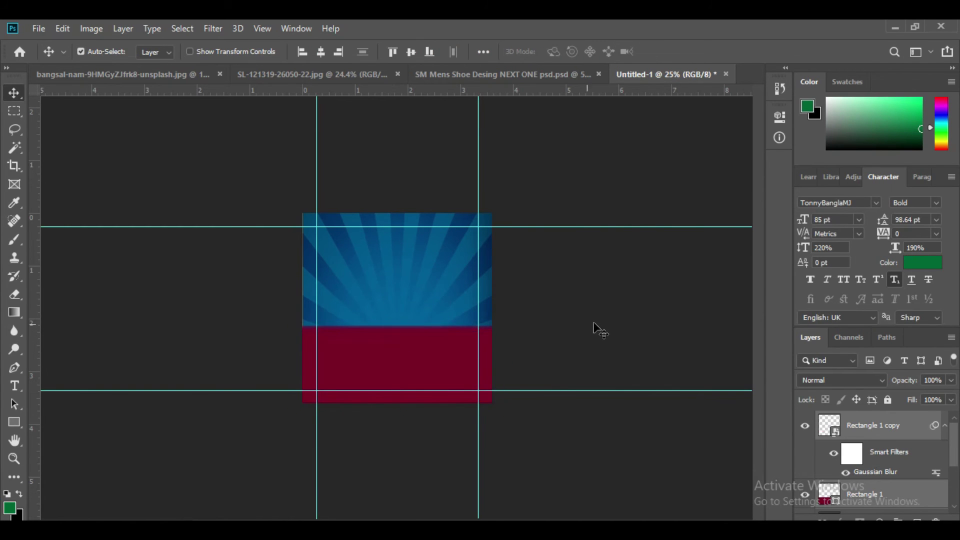
key(ctrl+plus)
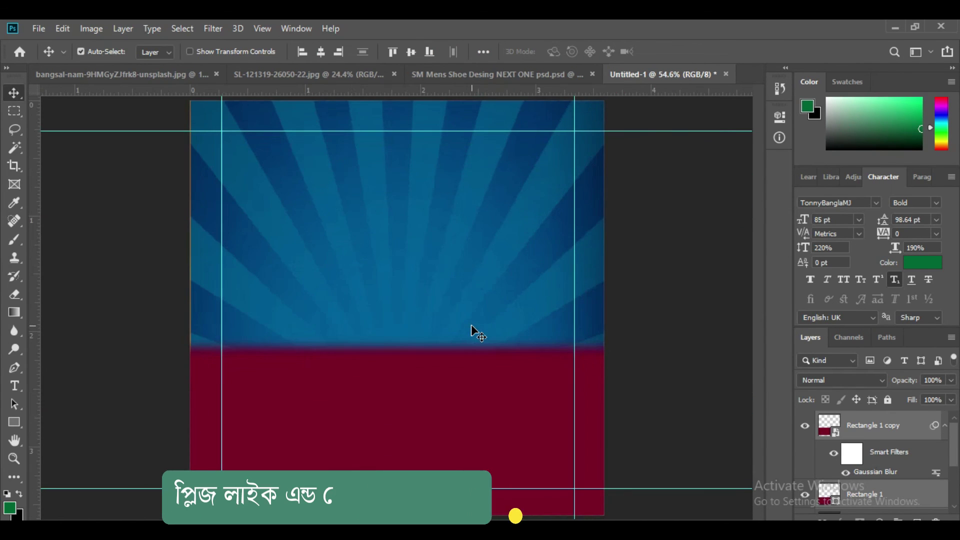
Show the black Layer 2 over the sunburst, choose the Eraser, and check the brick-wall reference.
scroll(876, 460, down, 3)
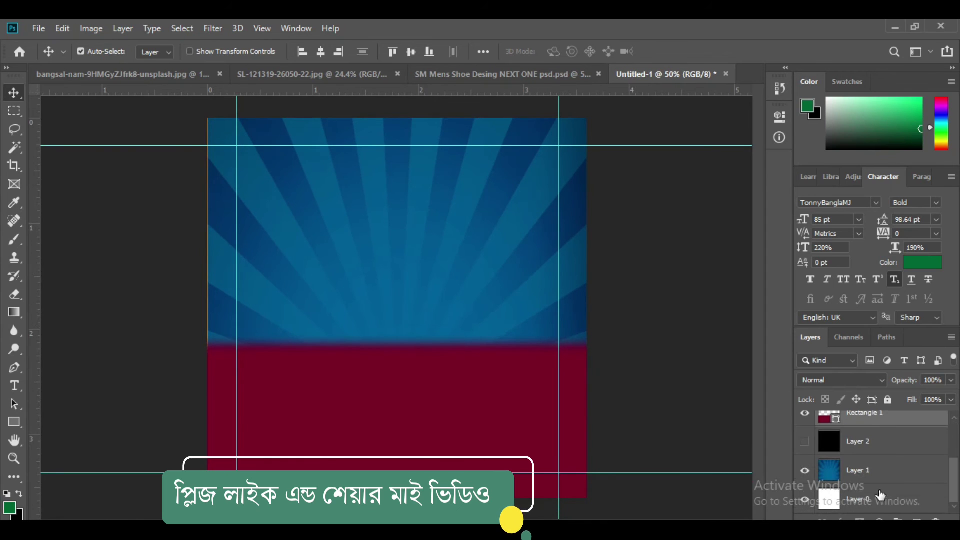
click(871, 440)
click(806, 442)
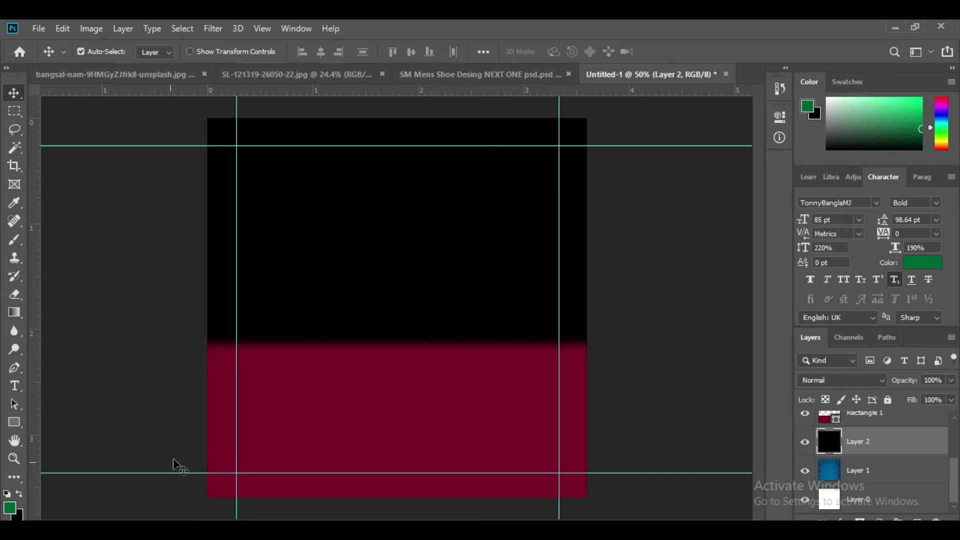
click(15, 295)
click(467, 75)
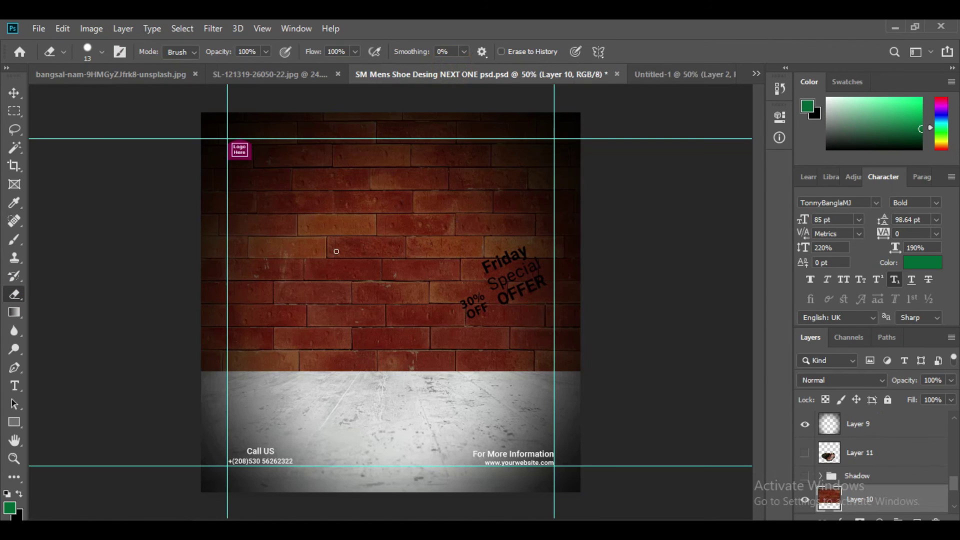
click(673, 74)
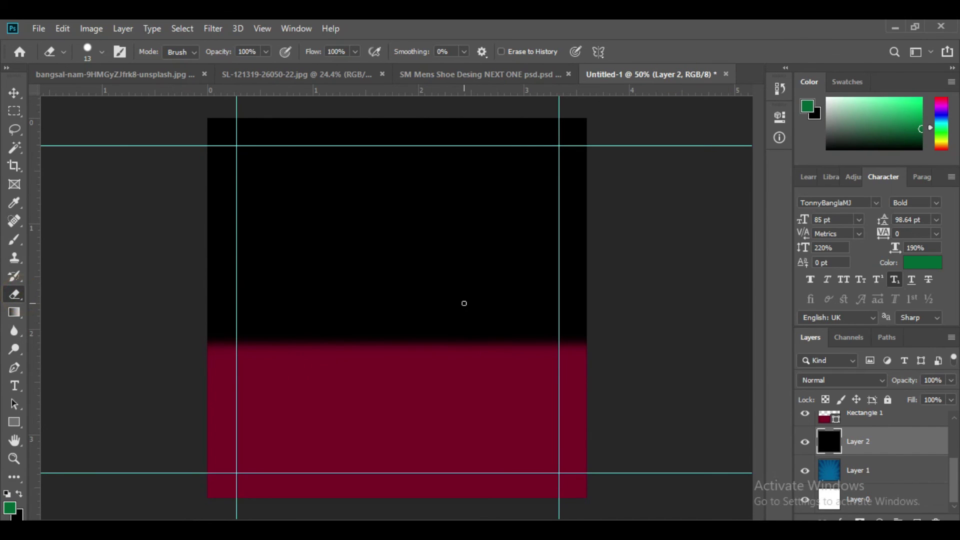
Test a 700 px hard circular erase through Layer 2, compare it, then undo it.
key(bracketright)
key(bracketright)
key(bracketright)
key(bracketright)
key(bracketright)
key(bracketright)
key(bracketright)
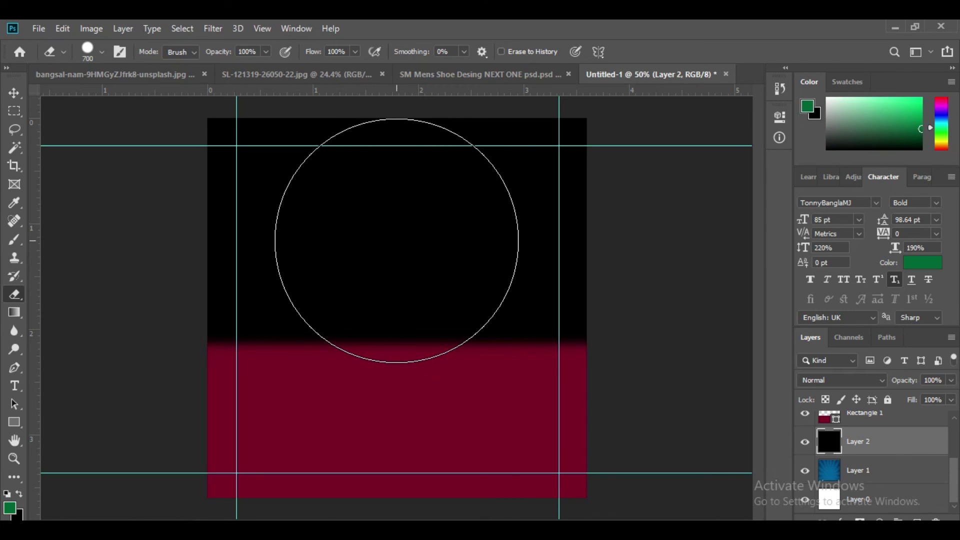
click(397, 240)
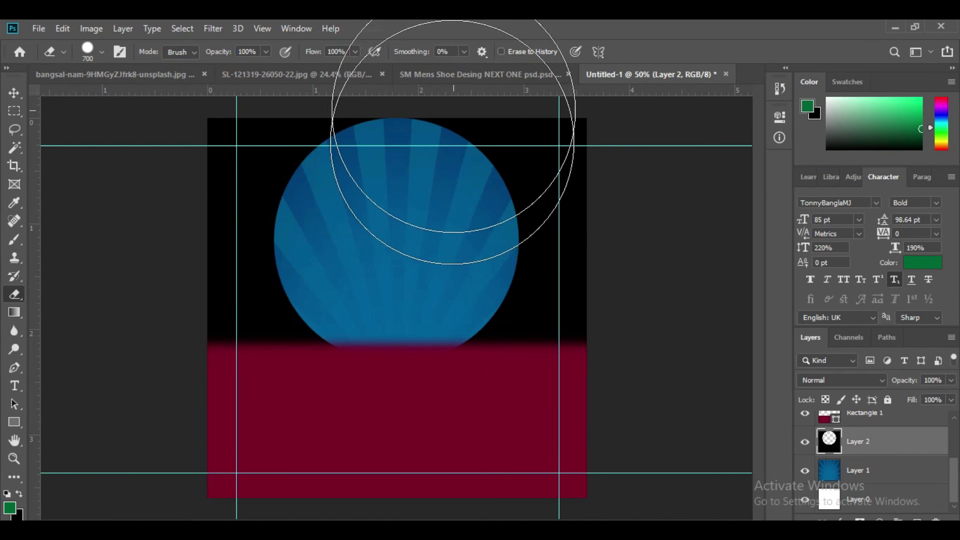
click(442, 74)
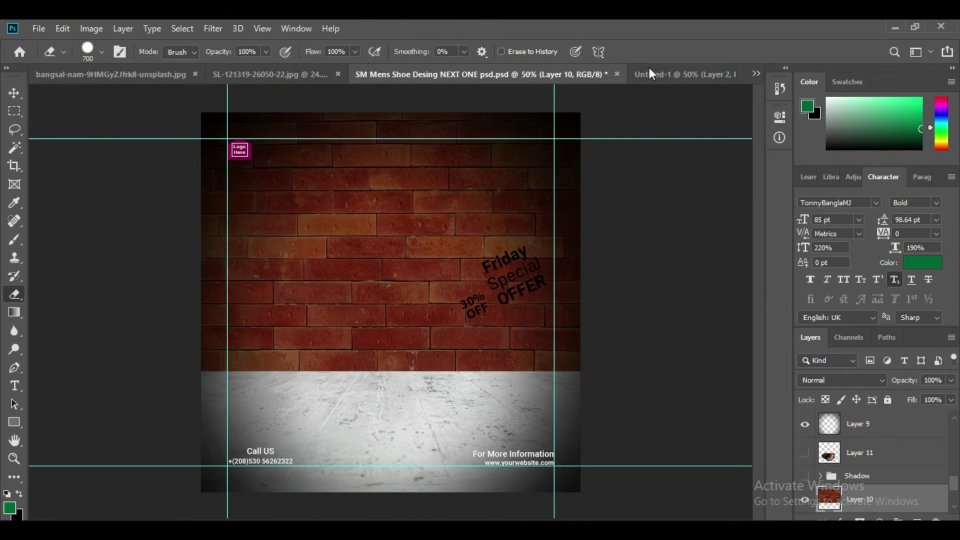
click(650, 73)
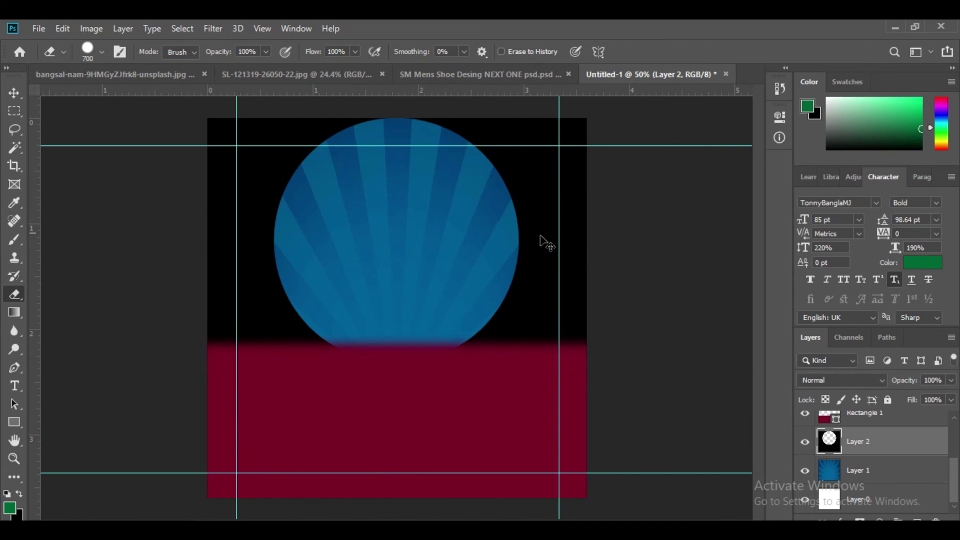
key(ctrl+z)
Set the brush to a soft round tip with 0% hardness, undoing a stray dab.
click(102, 52)
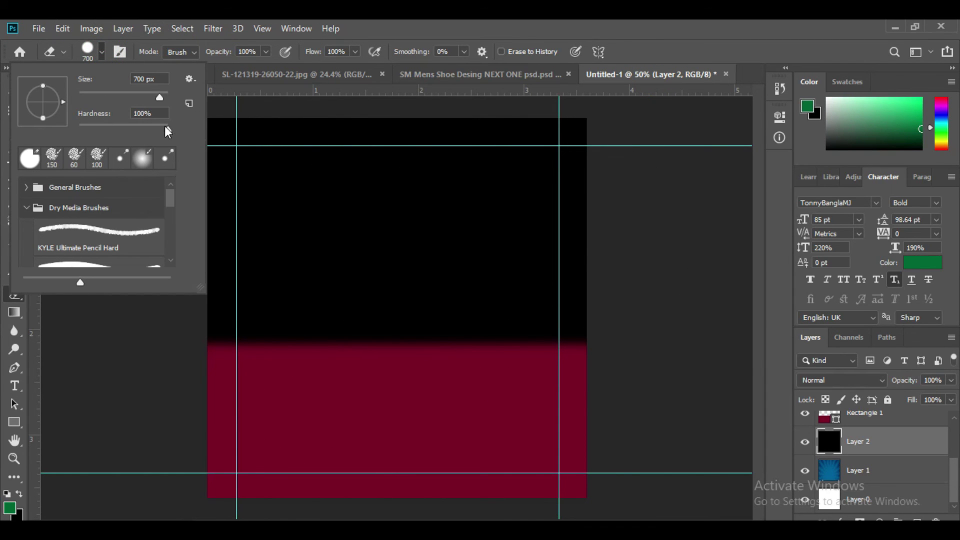
drag(168, 129, 79, 130)
key(b)
click(142, 158)
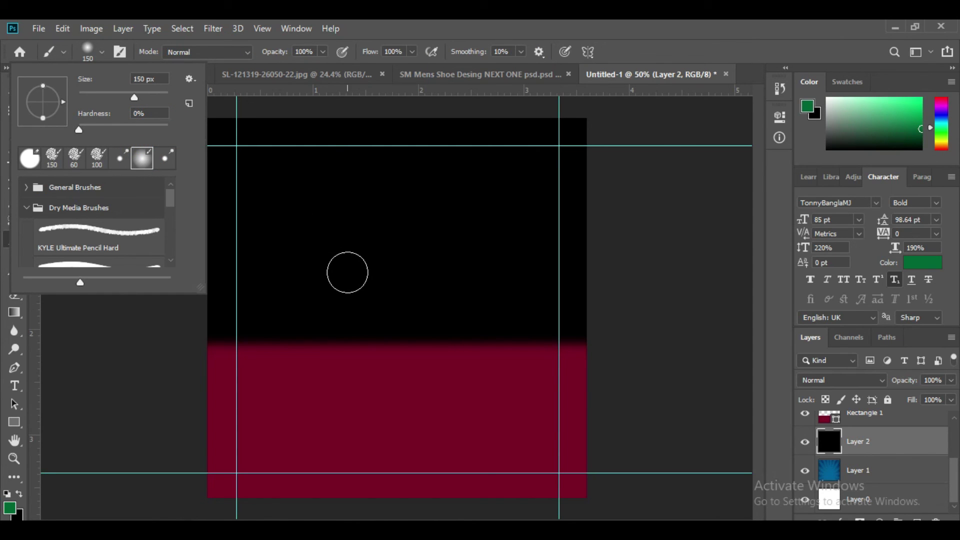
click(322, 242)
key(ctrl+z)
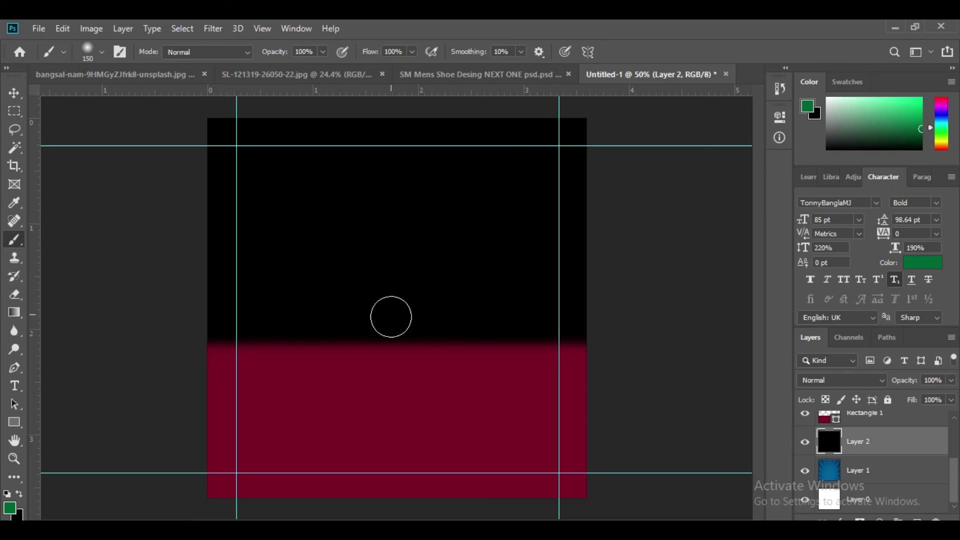
With a 1100 px soft eraser, clear the centre of Layer 2 in several dabs.
key(x)
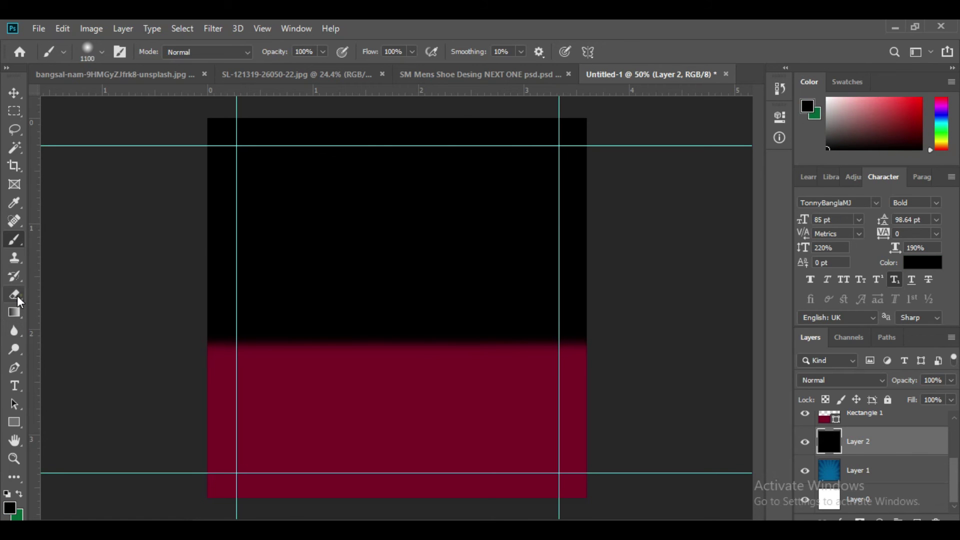
click(15, 295)
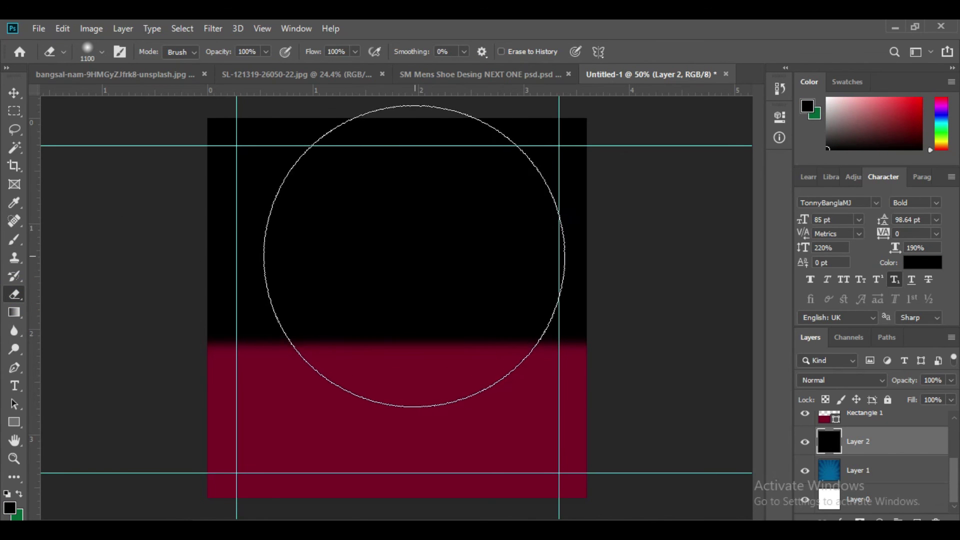
click(414, 256)
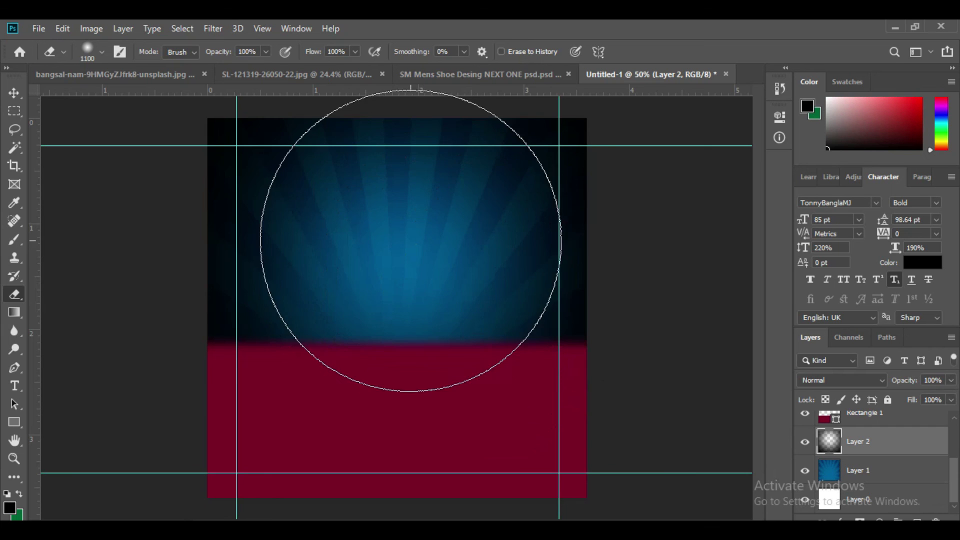
click(411, 241)
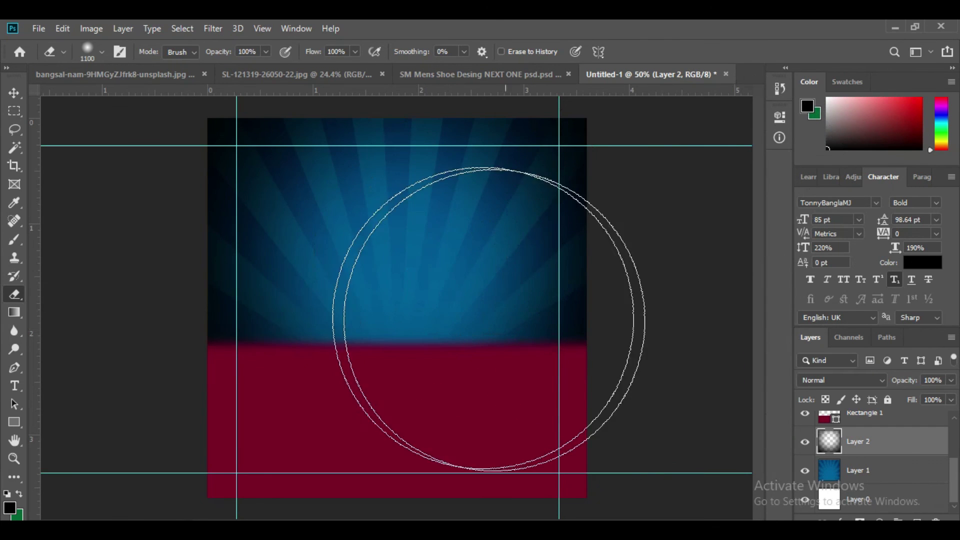
click(408, 259)
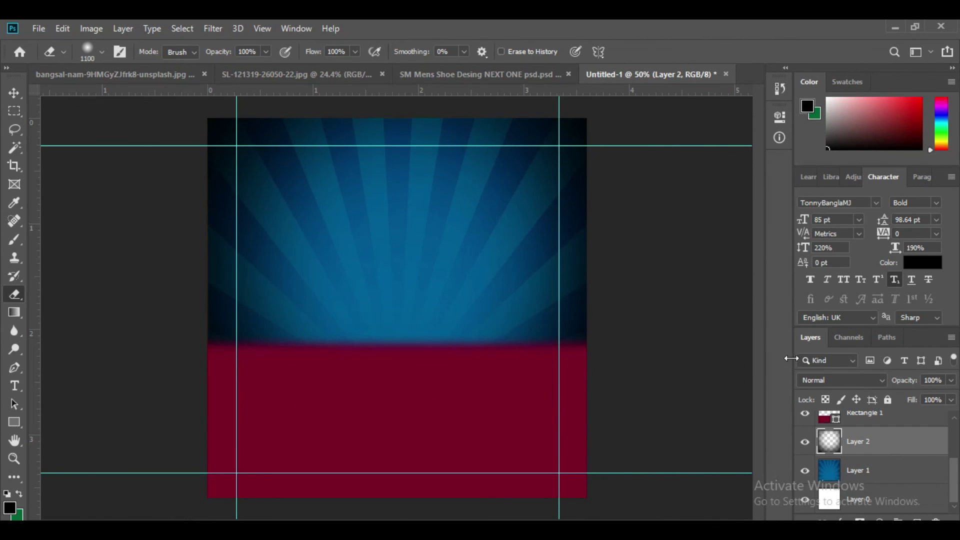
click(480, 75)
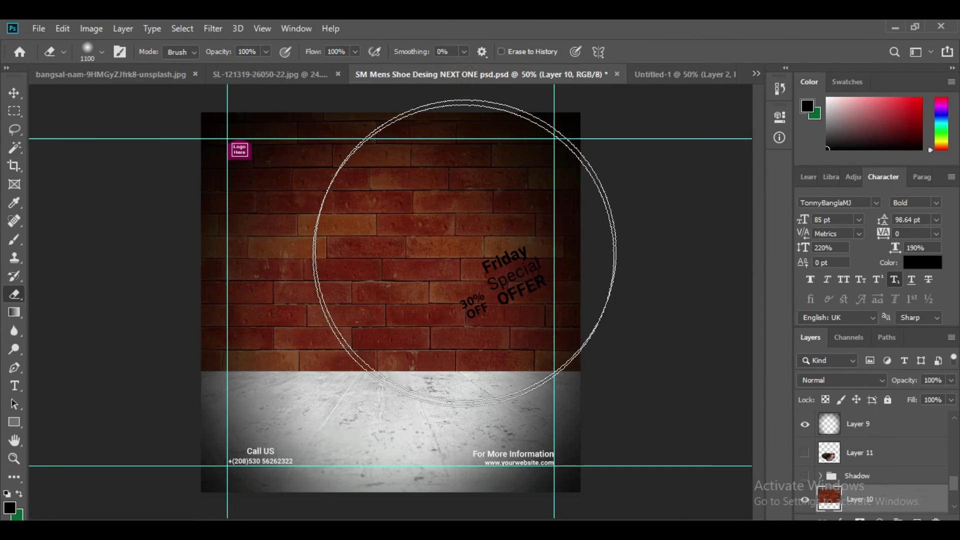
click(690, 75)
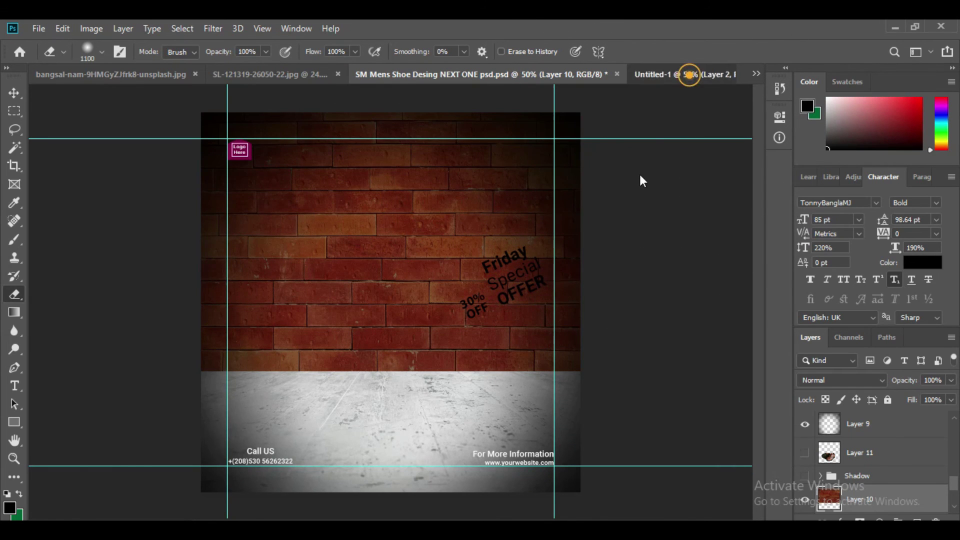